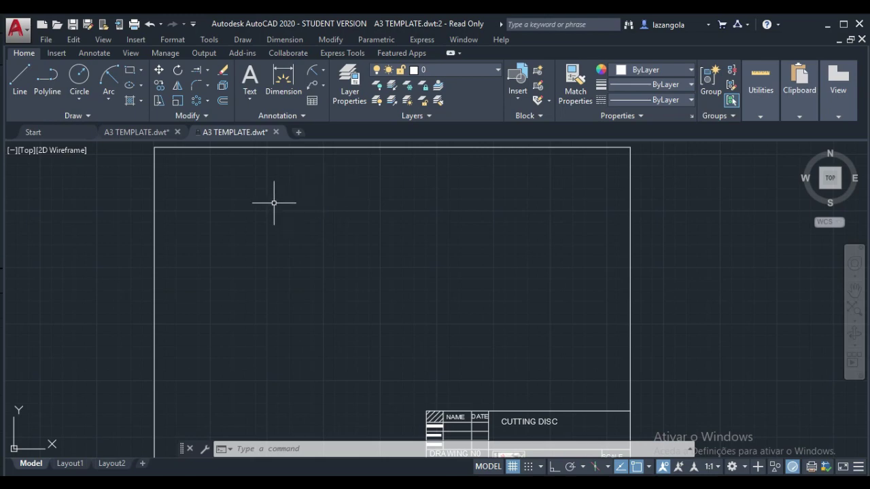
# Draw two concentric circles with diameters of 30 and 50 in the empty area above the title block.
pyautogui.click(79, 98)
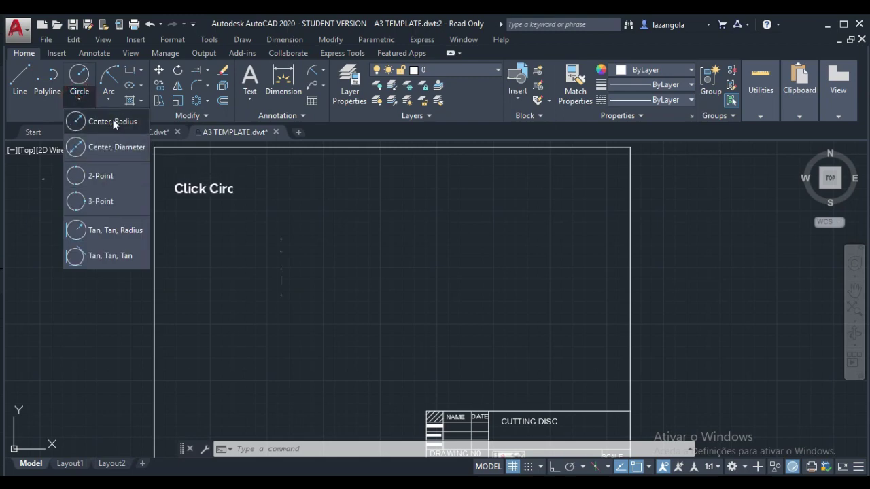
pyautogui.click(101, 121)
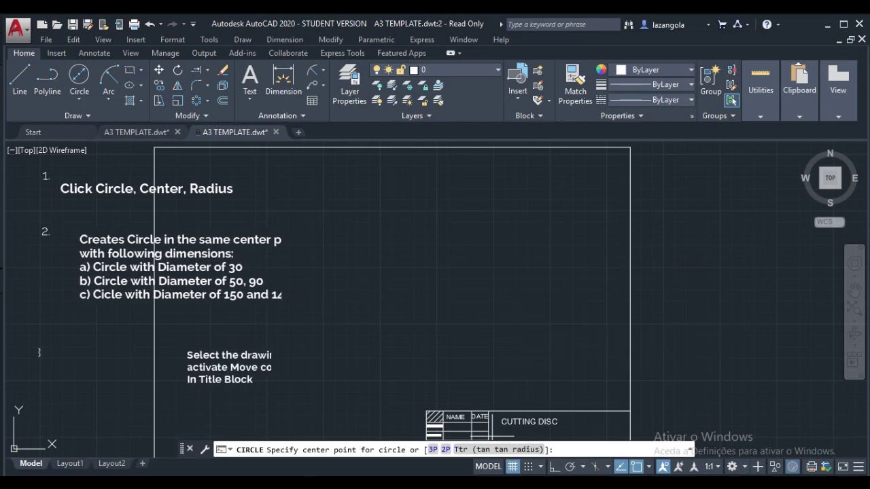
pyautogui.moveTo(242, 469)
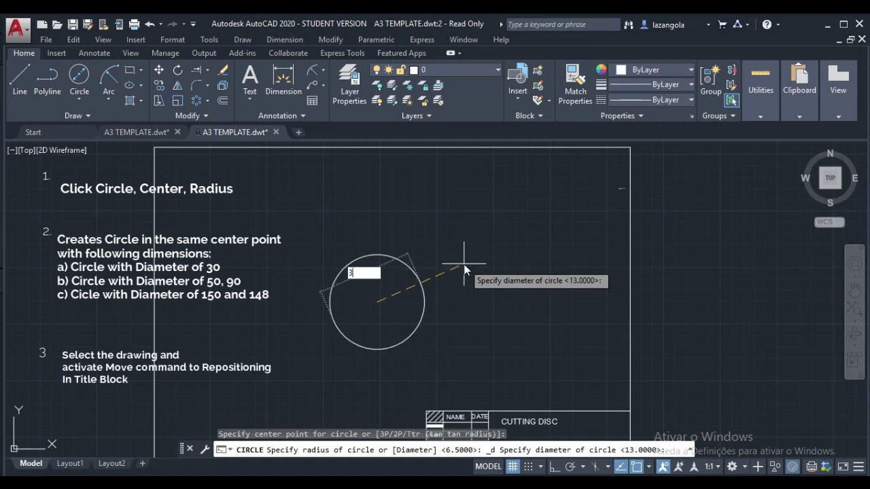
pyautogui.press('Return')
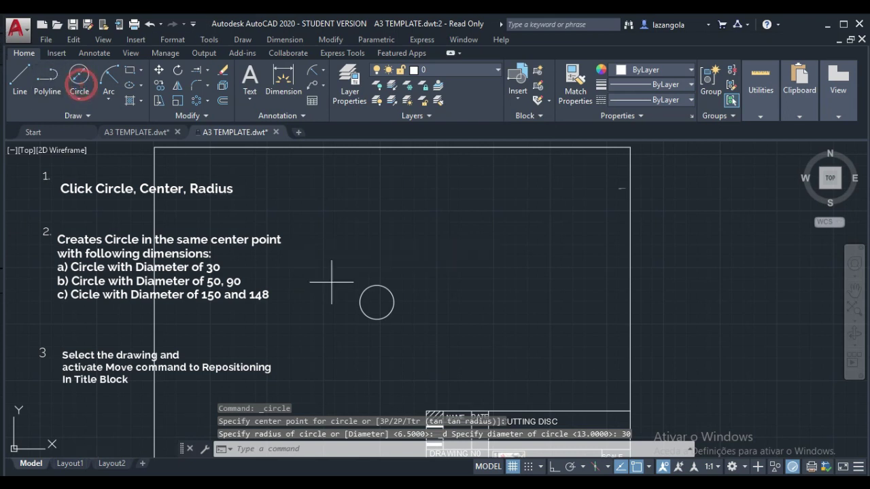
pyautogui.click(80, 79)
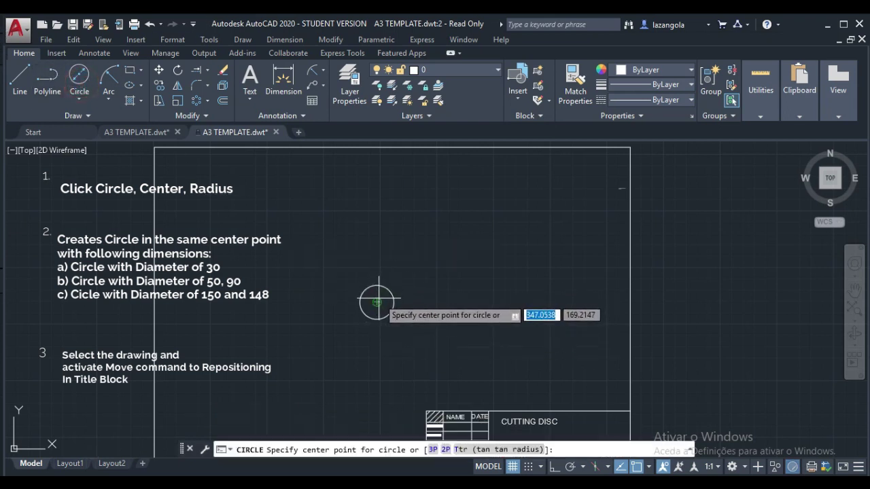
pyautogui.click(377, 301)
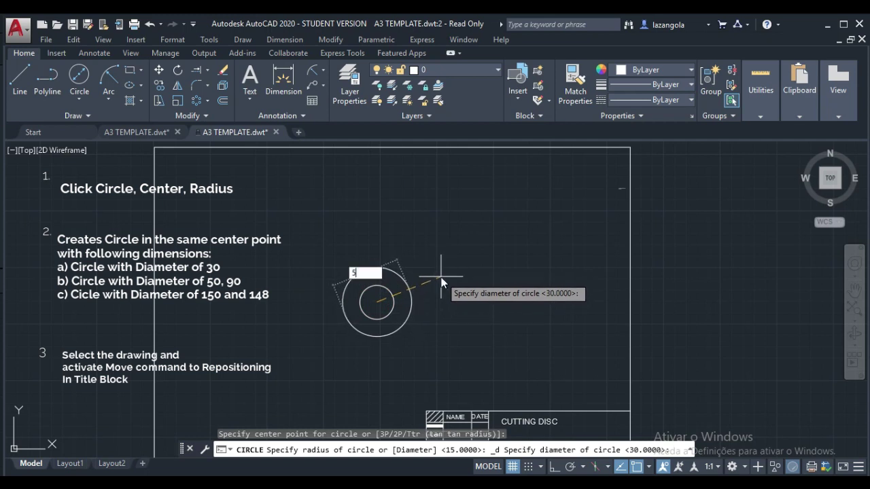
pyautogui.press('Return')
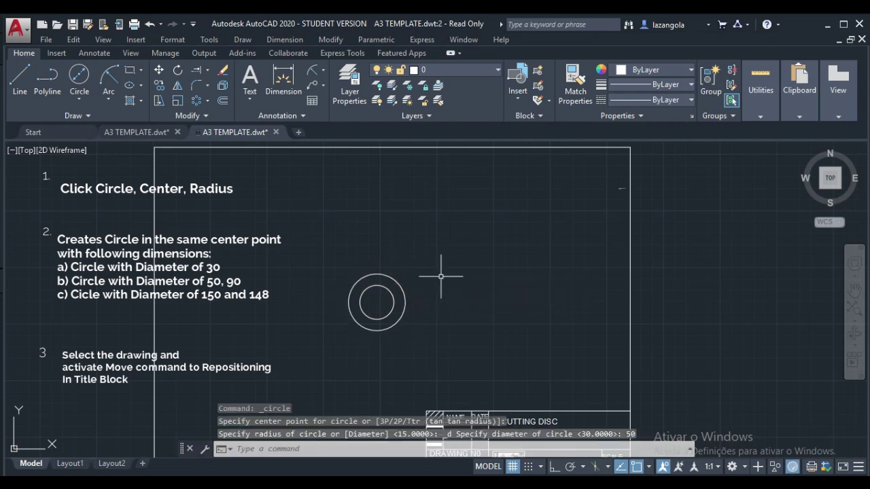
# Add two outer circles with diameters of 150 and 148 on the same center point.
pyautogui.click(82, 84)
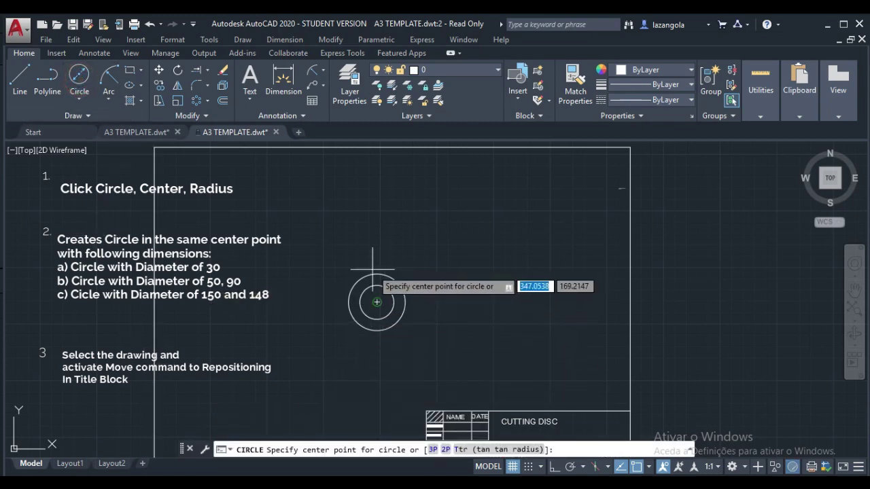
pyautogui.click(377, 301)
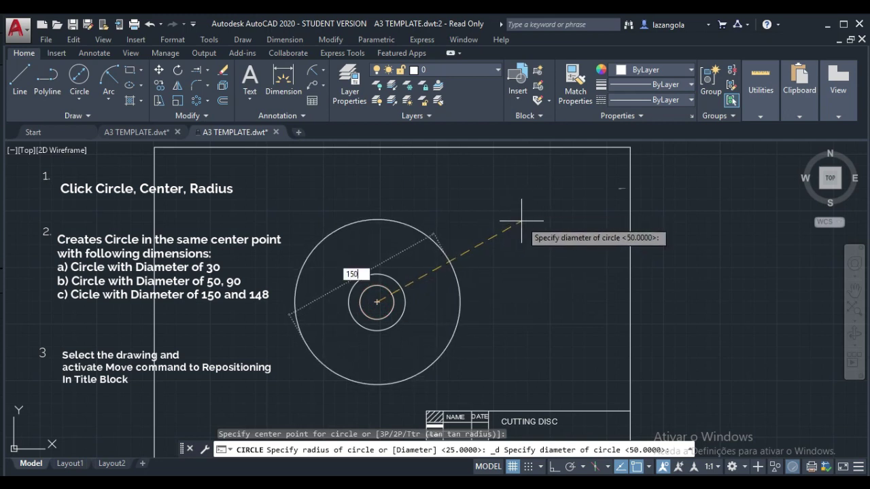
pyautogui.press('Return')
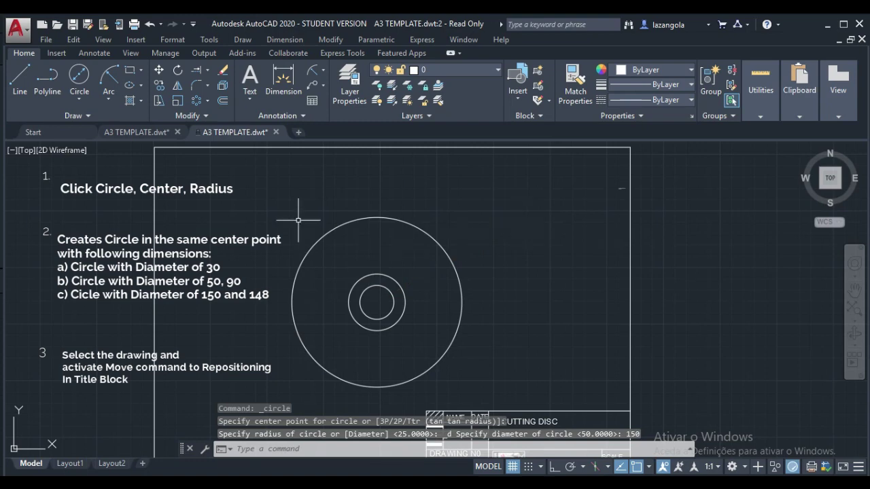
pyautogui.click(88, 80)
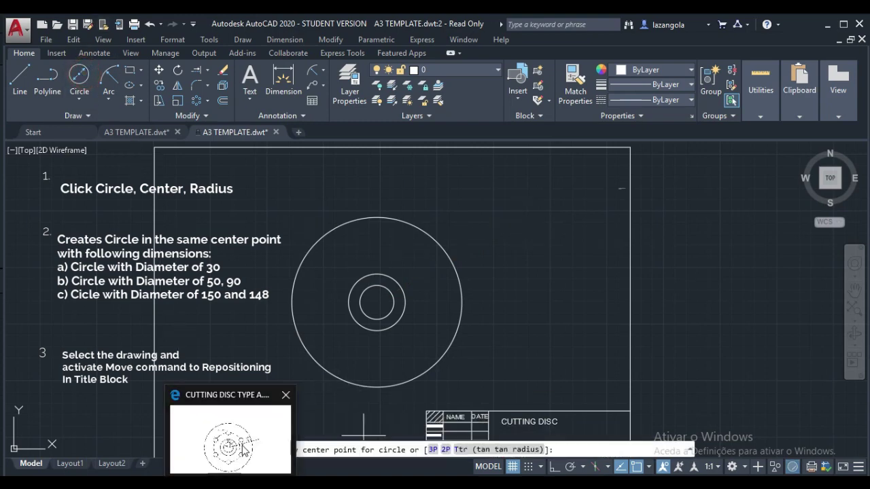
pyautogui.moveTo(244, 449)
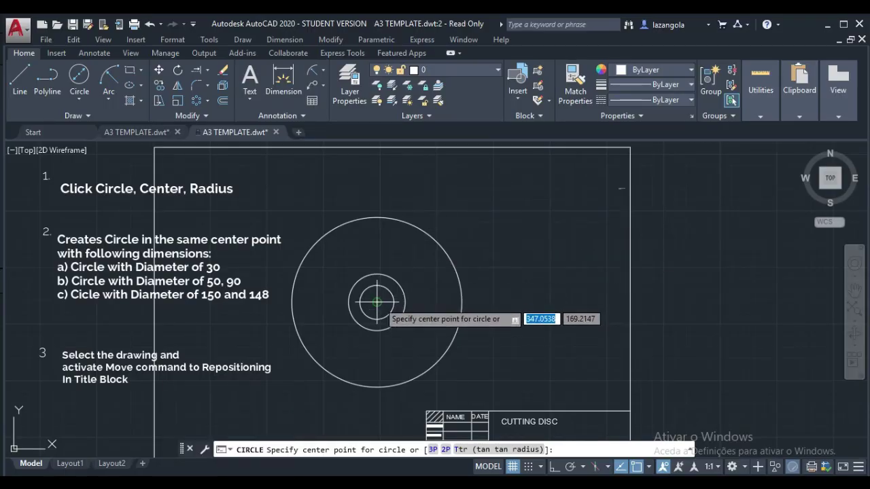
pyautogui.click(377, 301)
pyautogui.write('d')
pyautogui.press('Return')
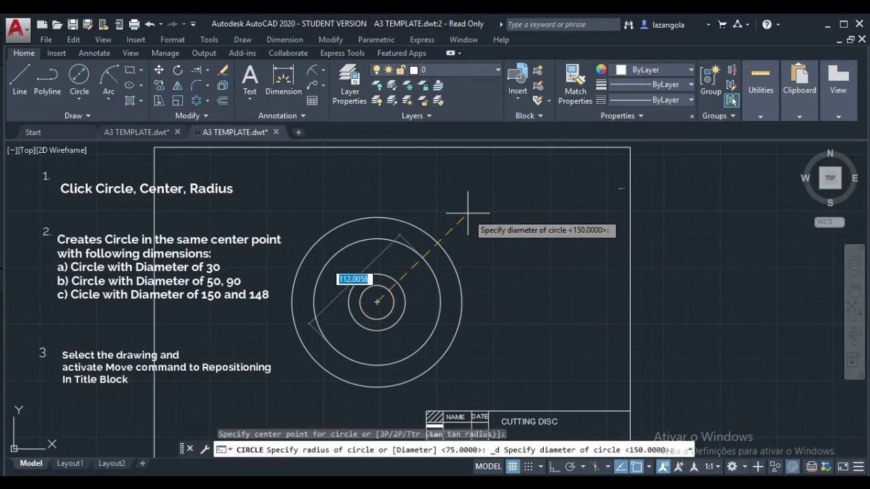
pyautogui.write('148')
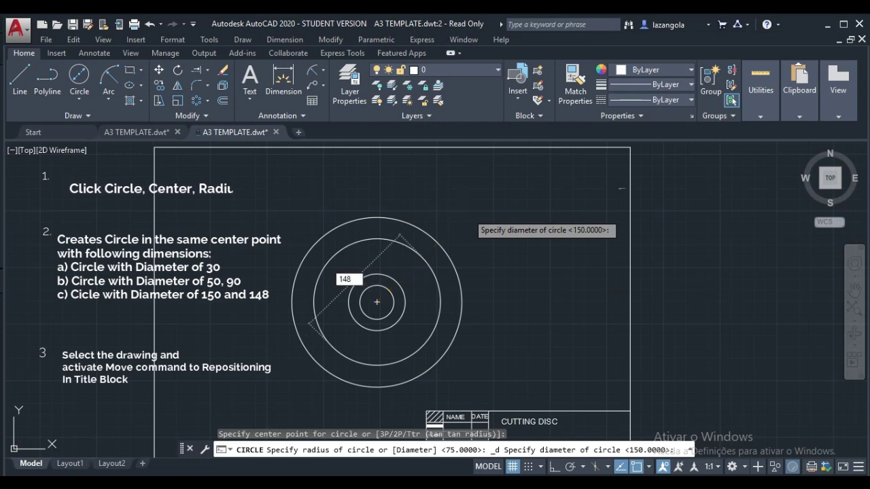
pyautogui.press('Return')
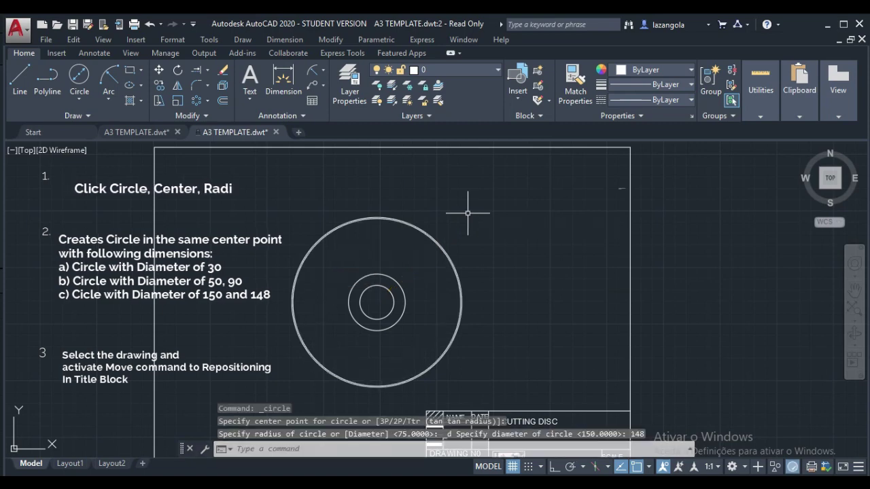
# Draw a circle with a diameter of 90 on the common center, between the inner and outer circle pairs.
pyautogui.scroll(5, 462, 275)
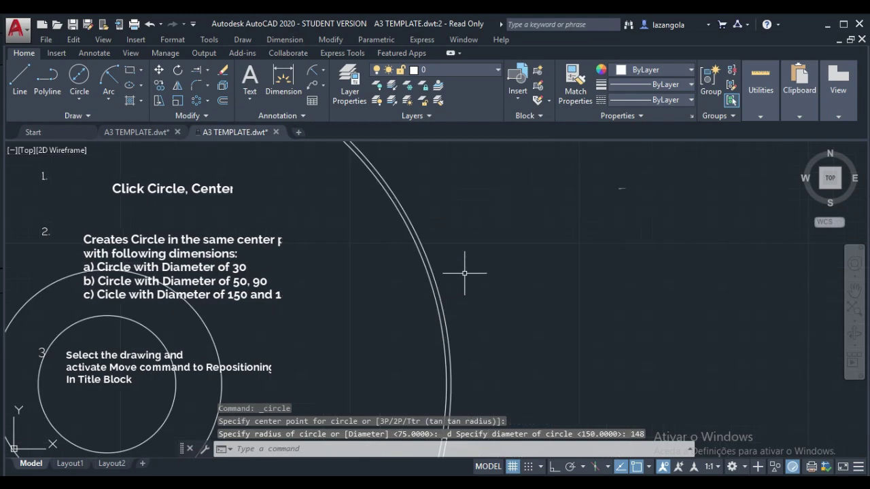
pyautogui.scroll(-5, 459, 281)
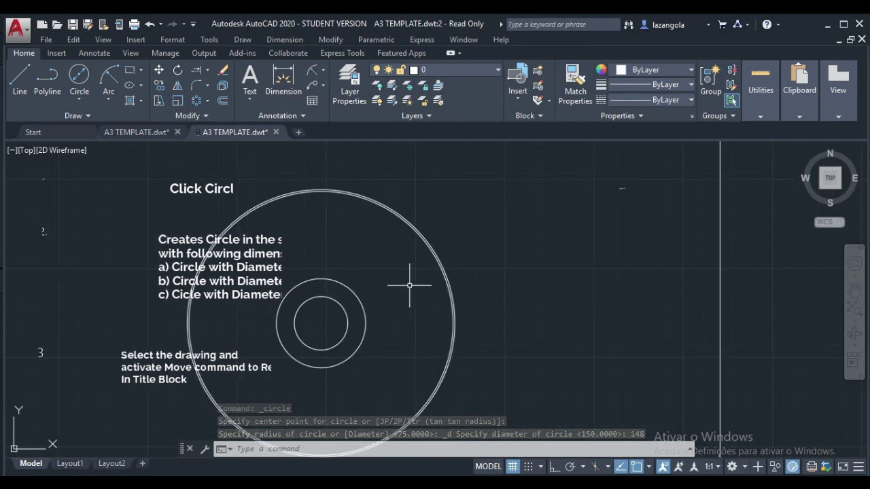
pyautogui.scroll(3, 410, 285)
pyautogui.scroll(-3, 409, 286)
pyautogui.scroll(2, 409, 285)
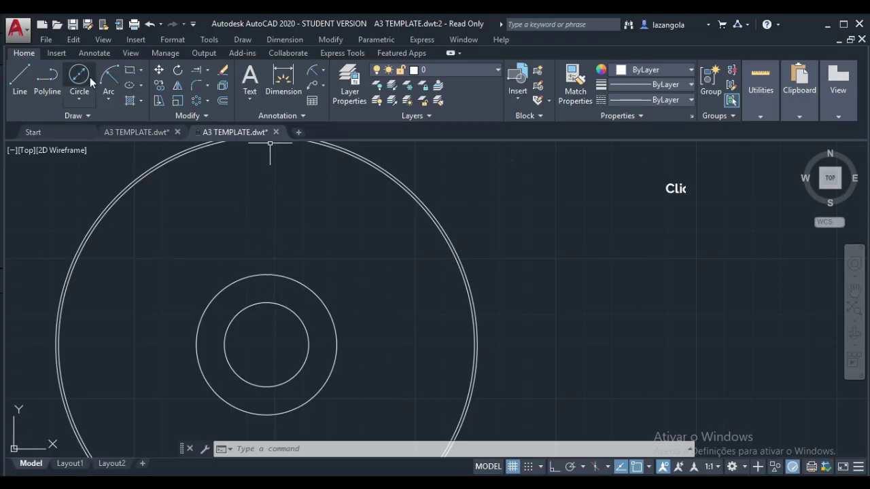
pyautogui.click(80, 76)
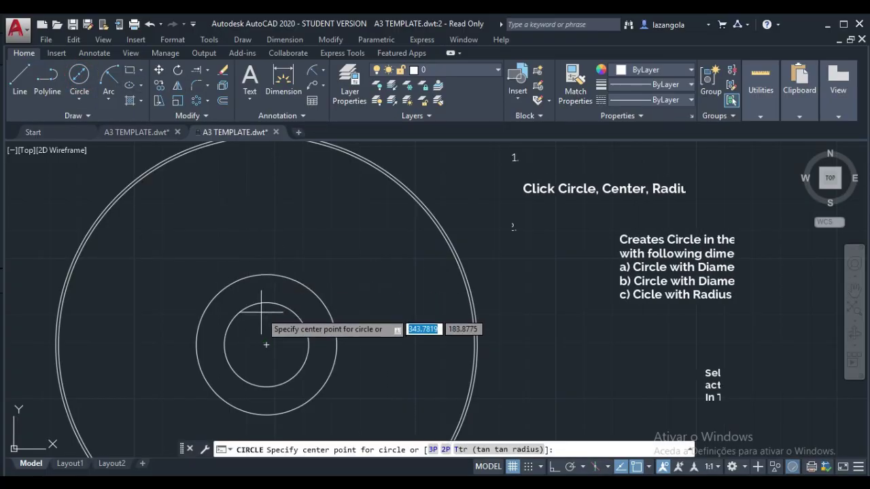
pyautogui.click(272, 348)
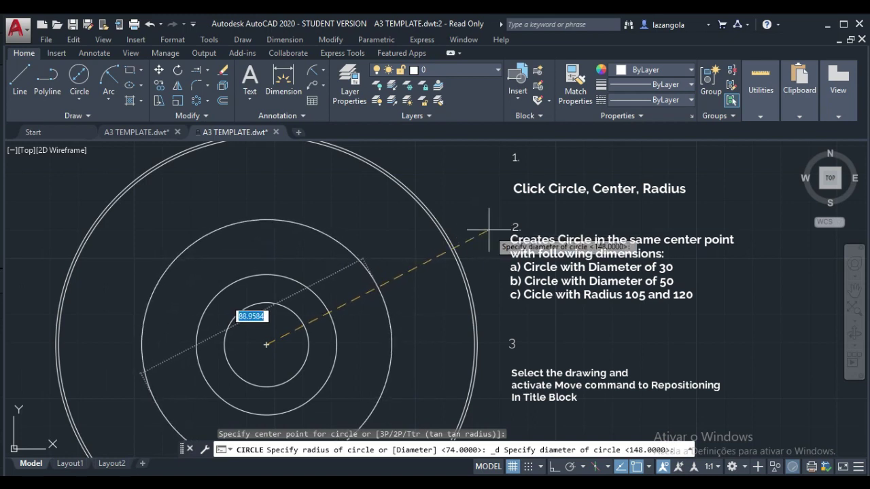
pyautogui.press('Return')
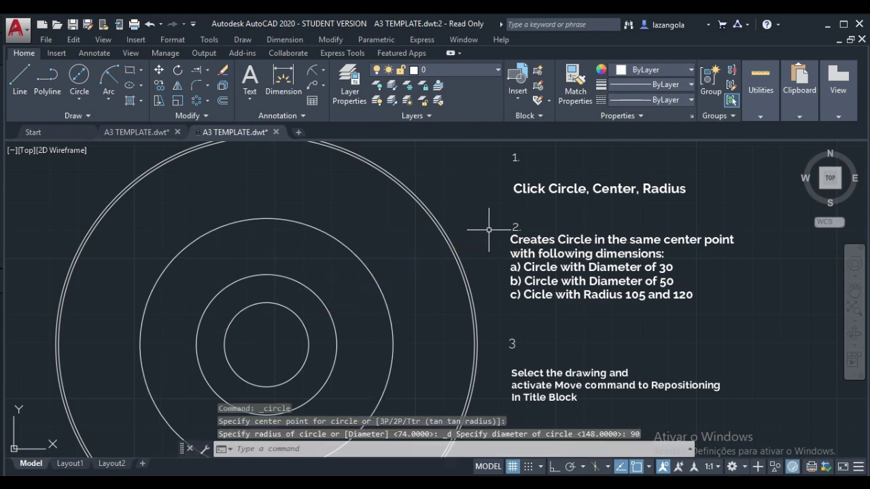
# With Ortho on, draw a vertical center line about 191 long through the circles, starting about 91 above their center.
pyautogui.scroll(-4, 523, 298)
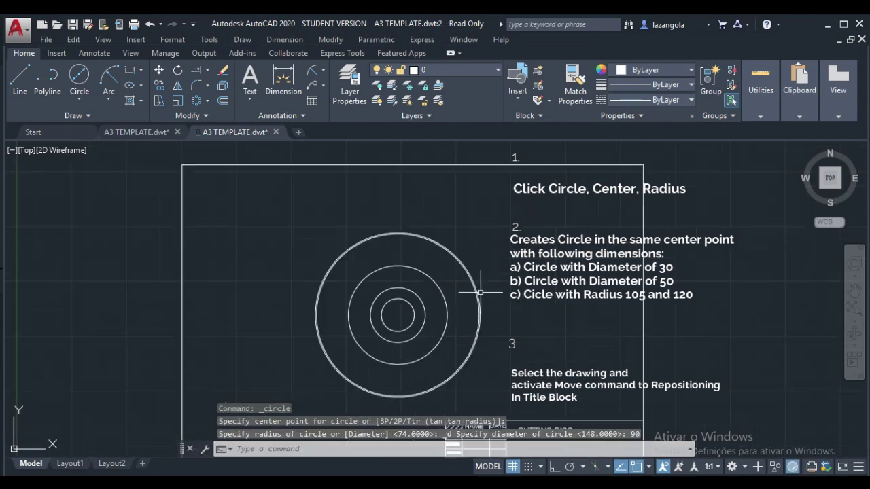
pyautogui.scroll(2, 481, 291)
pyautogui.moveTo(489, 316)
pyautogui.mouseDown(button='middle')
pyautogui.moveTo(541, 301)
pyautogui.moveTo(520, 297)
pyautogui.mouseUp(button='middle')
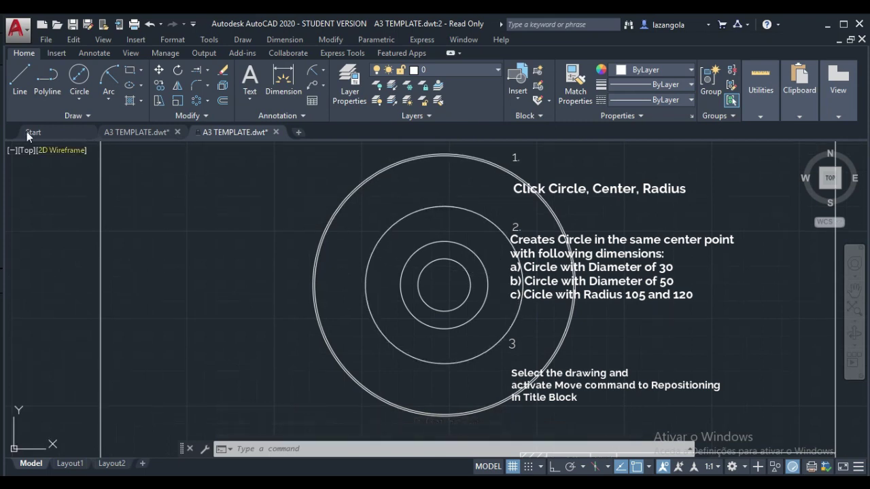
pyautogui.click(16, 83)
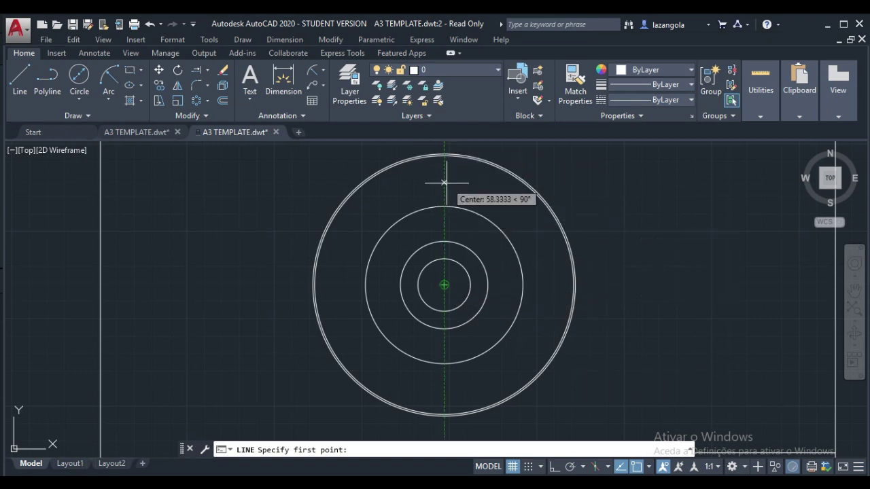
pyautogui.scroll(-2, 443, 182)
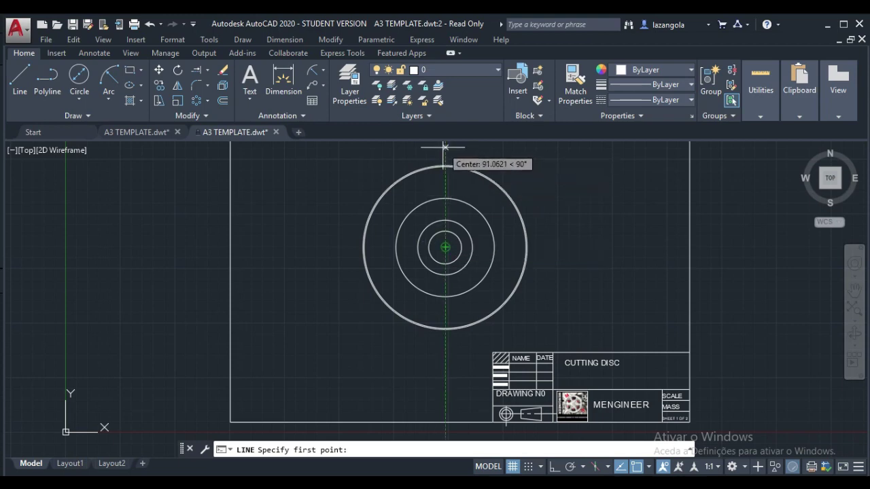
pyautogui.click(445, 149)
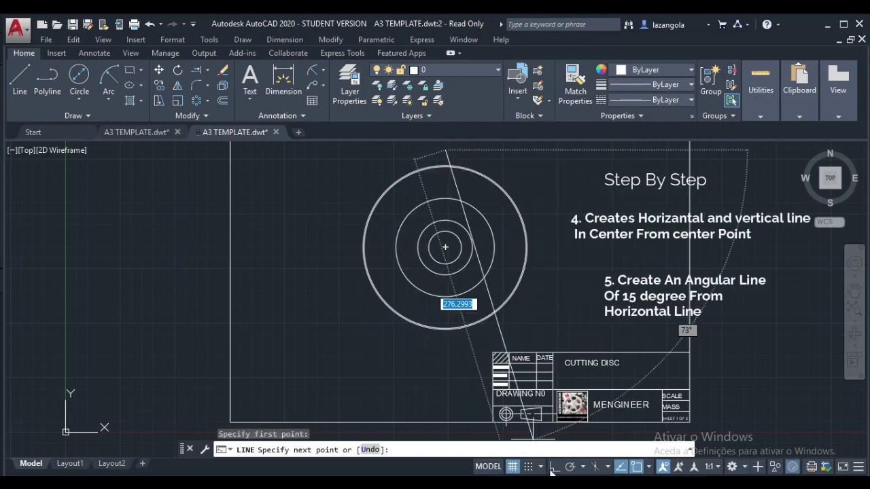
pyautogui.press('F8')
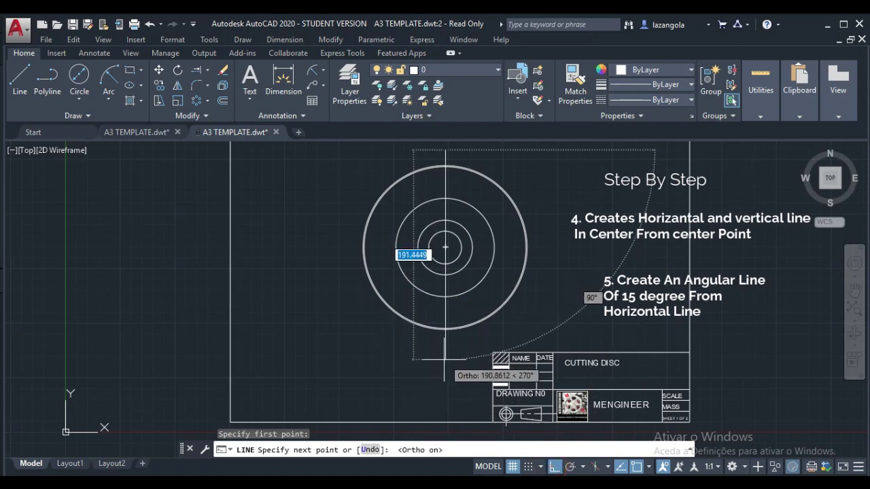
pyautogui.click(443, 360)
pyautogui.press('Return')
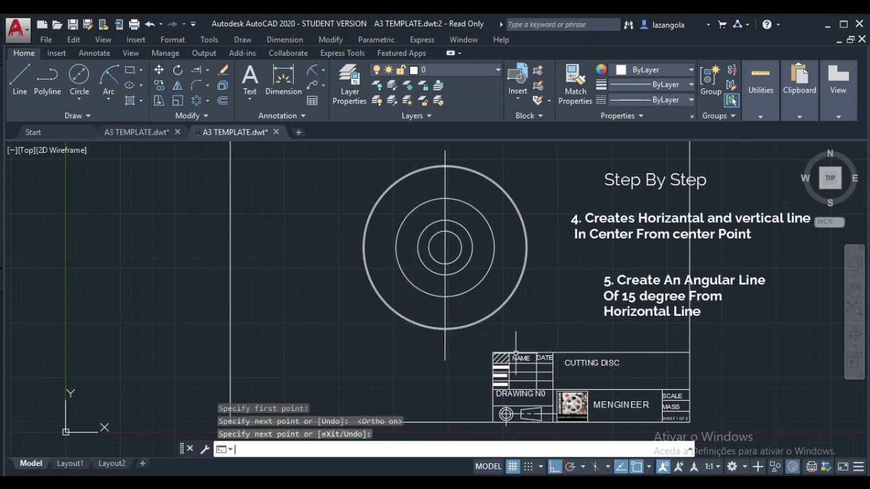
# Draw a horizontal center line through the circles' common center, extending past the outer circle on both sides.
pyautogui.press('Return')
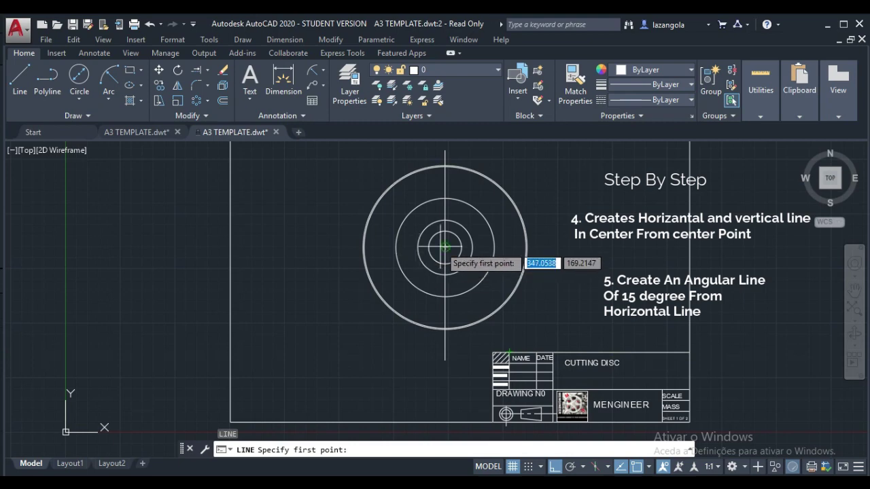
pyautogui.click(336, 247)
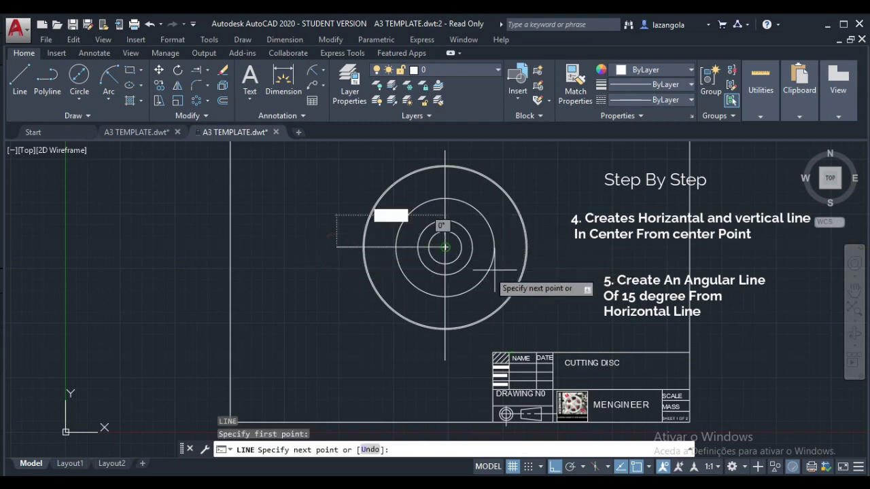
pyautogui.click(565, 272)
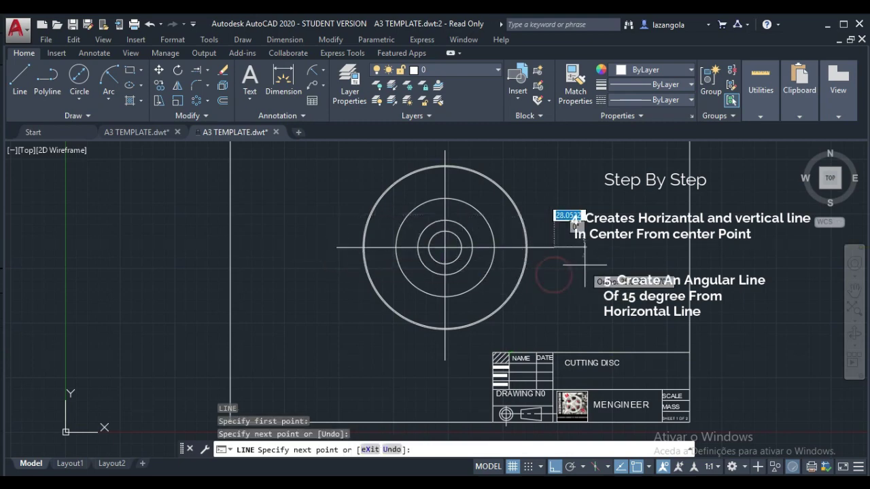
pyautogui.press('Return')
# With Ortho off, draw a line 120 long at 15 degrees above the horizontal, starting from the circles' common center.
pyautogui.press('Return')
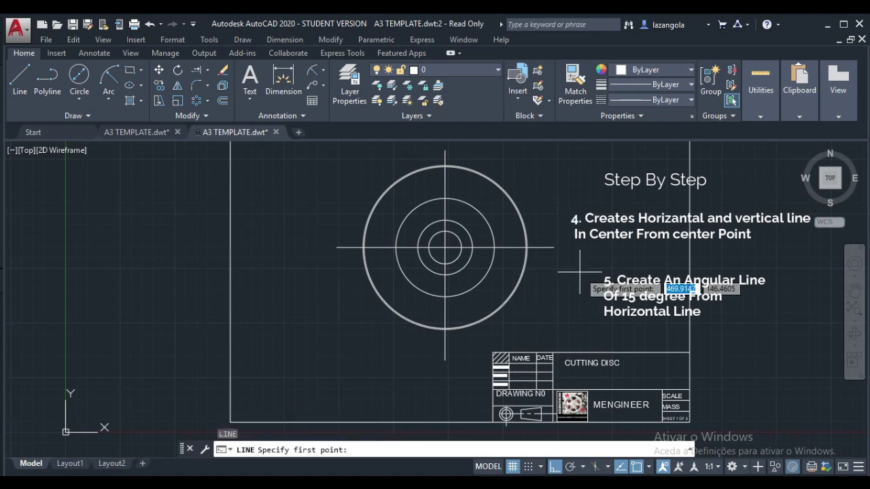
pyautogui.click(553, 467)
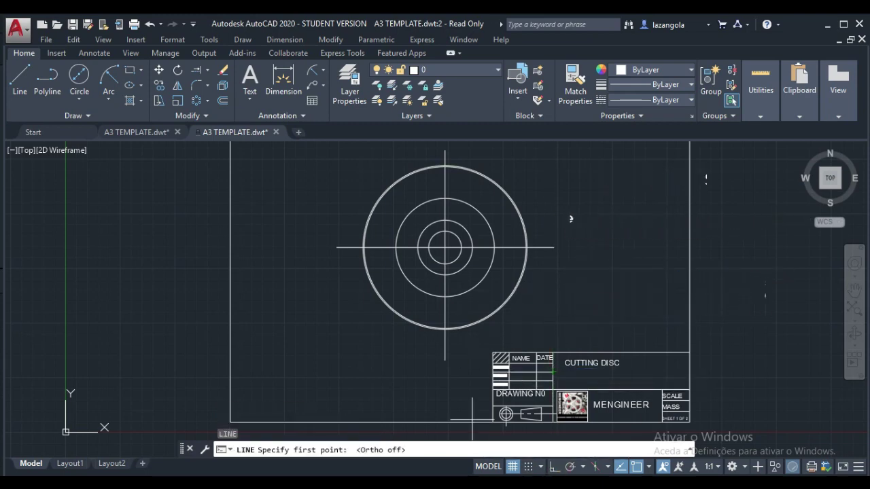
pyautogui.scroll(3, 493, 266)
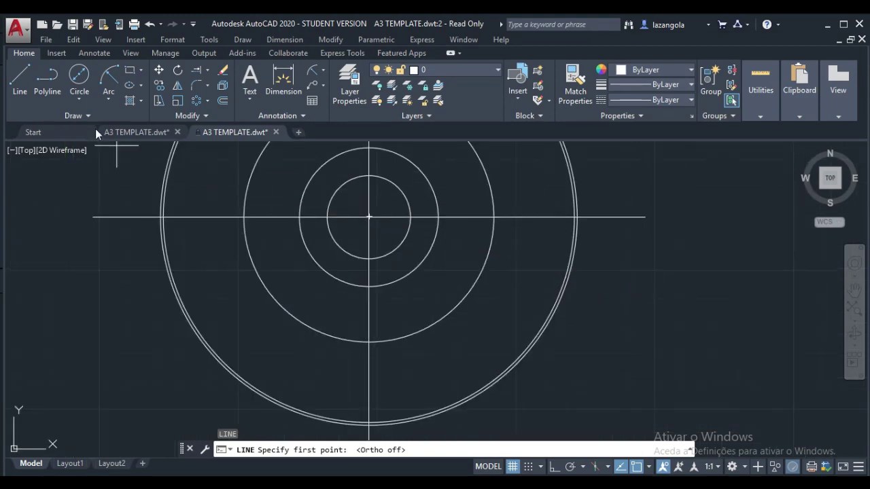
pyautogui.click(19, 90)
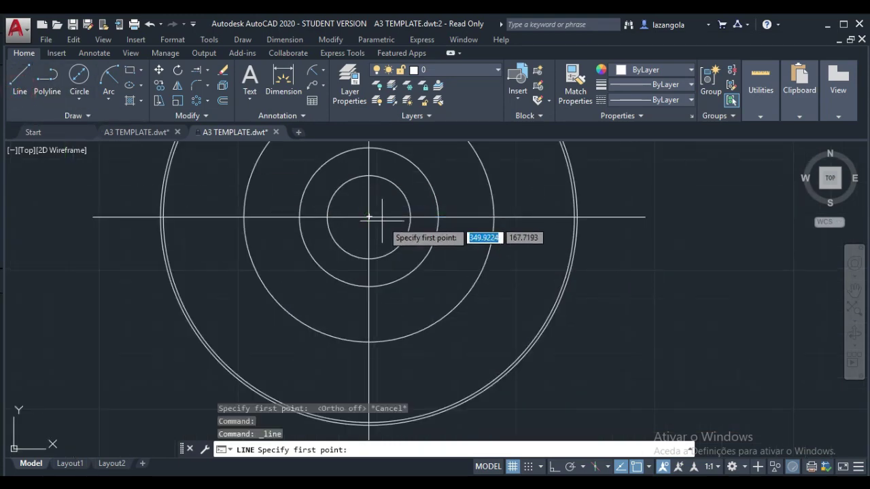
pyautogui.scroll(-3, 387, 216)
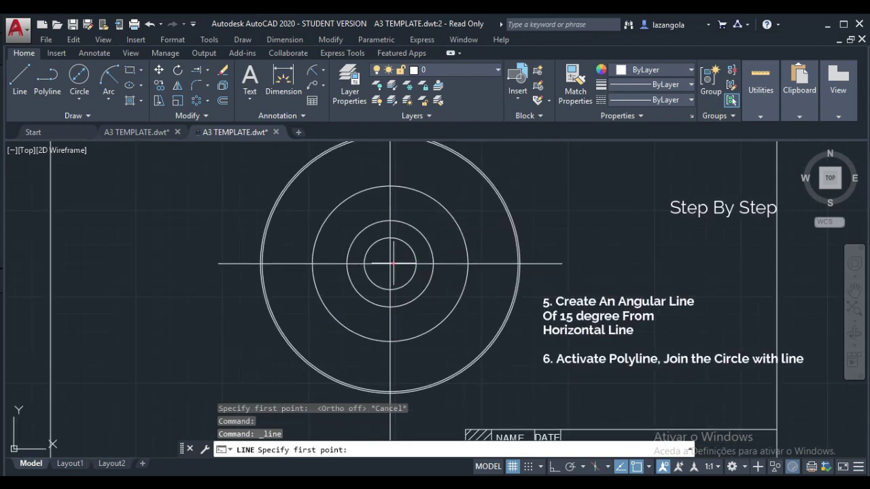
pyautogui.click(390, 263)
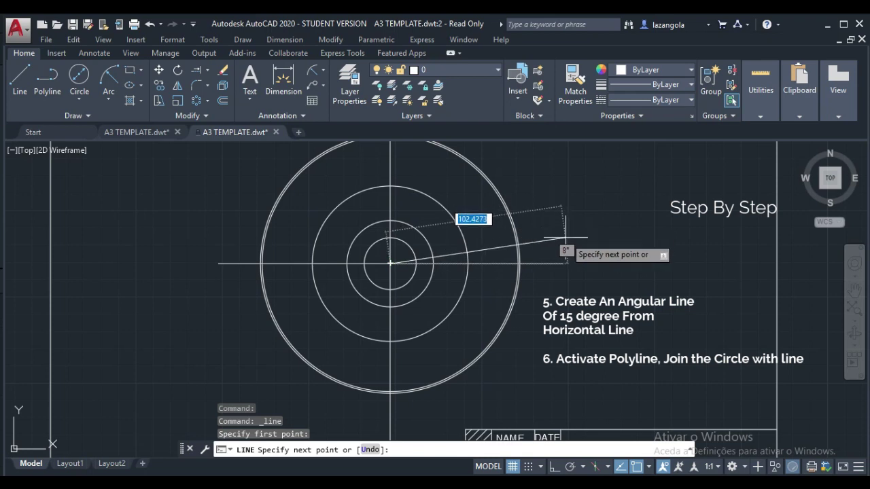
pyautogui.write('1')
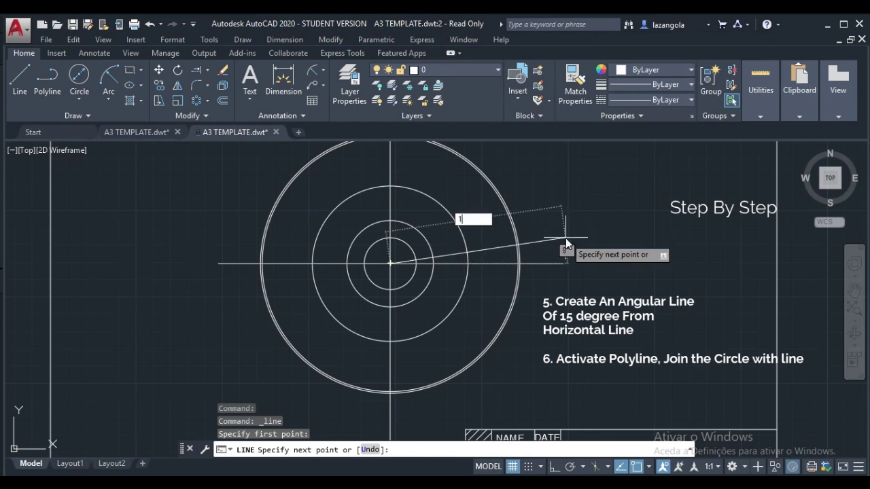
pyautogui.write('20')
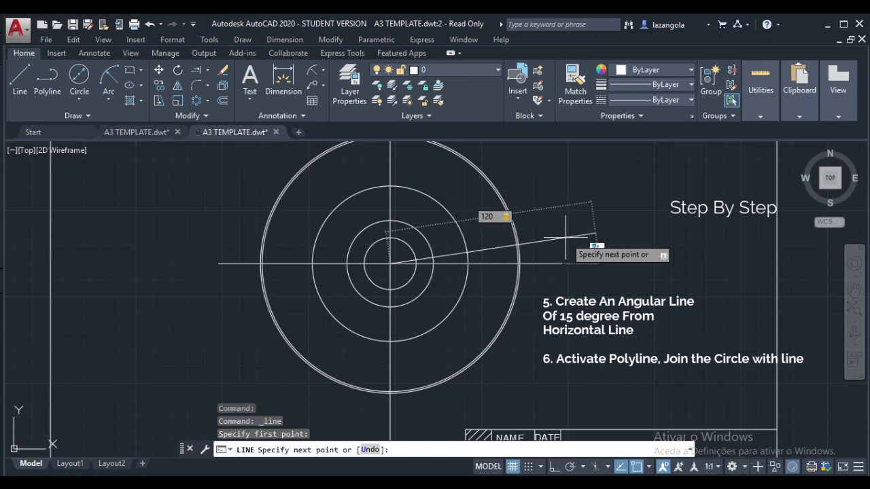
pyautogui.write('15')
pyautogui.press('Return')
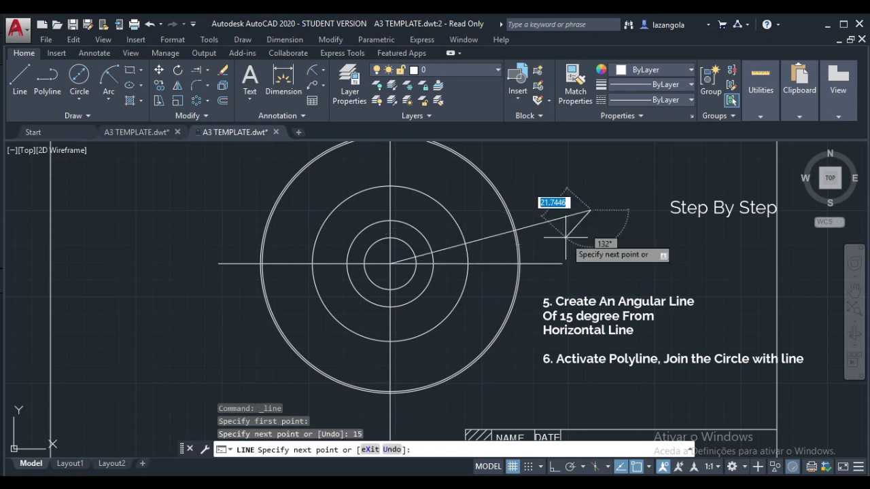
pyautogui.press('Return')
# Draw a tooth polyline from the angular line's intersection with the 148 circle to the horizontal line at the 150 circle, ending on the 148 circle.
pyautogui.scroll(5, 618, 271)
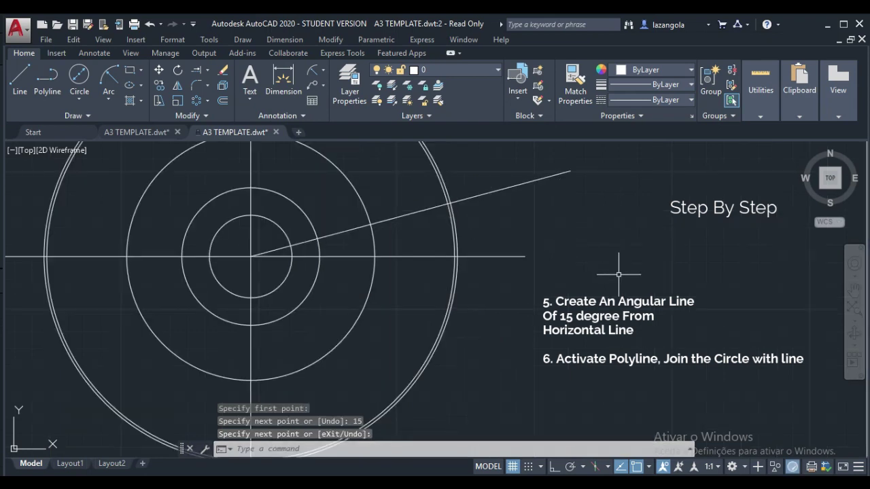
pyautogui.scroll(-4, 438, 251)
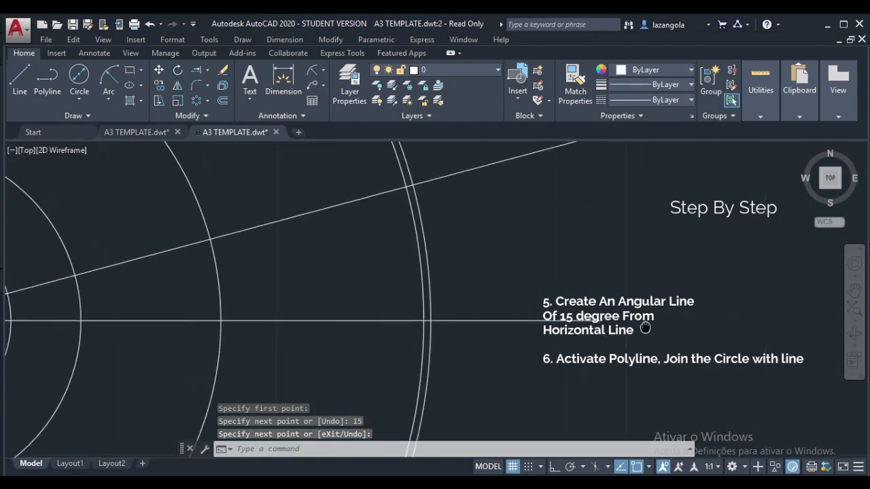
pyautogui.scroll(3, 638, 274)
pyautogui.moveTo(466, 273); pyautogui.dragTo(626, 323, button='middle')
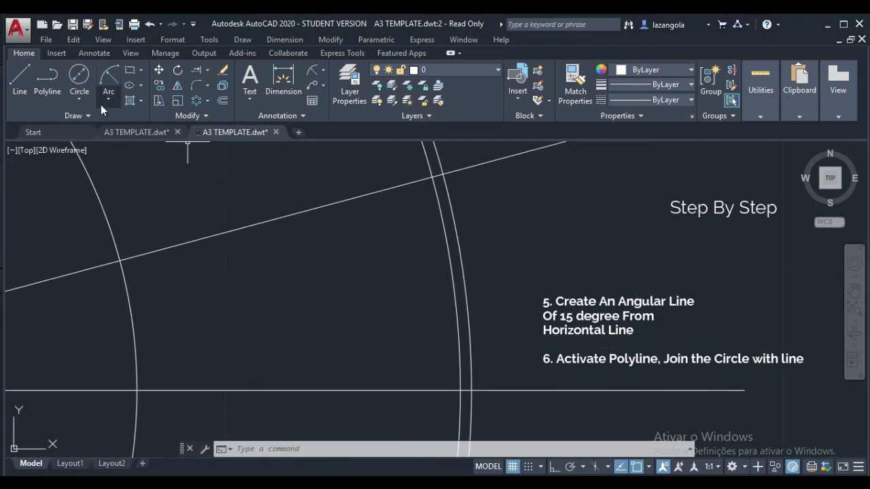
pyautogui.click(50, 79)
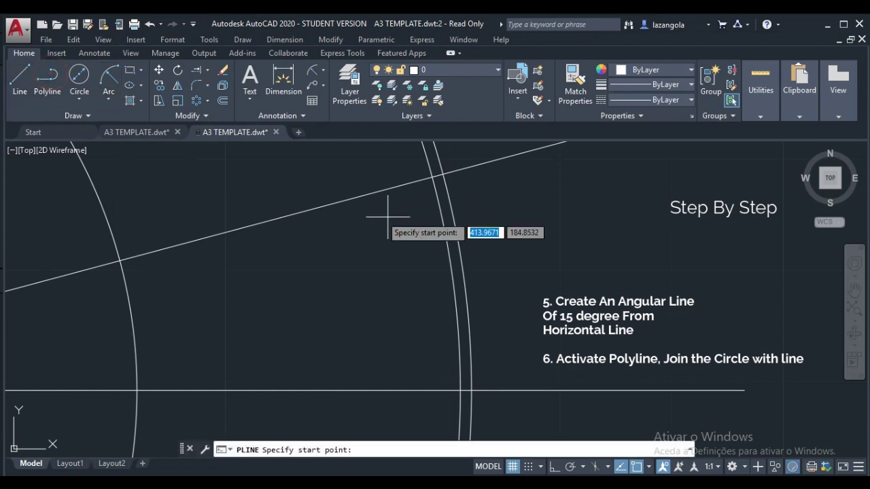
pyautogui.click(432, 178)
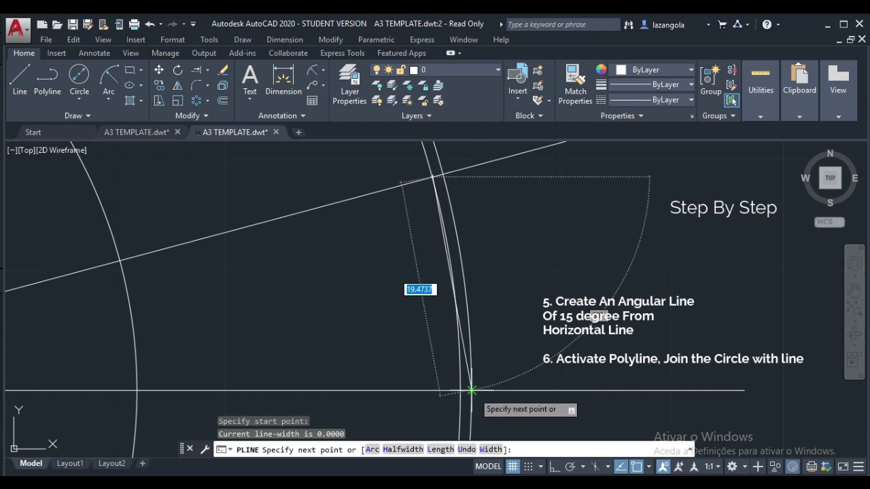
pyautogui.click(471, 391)
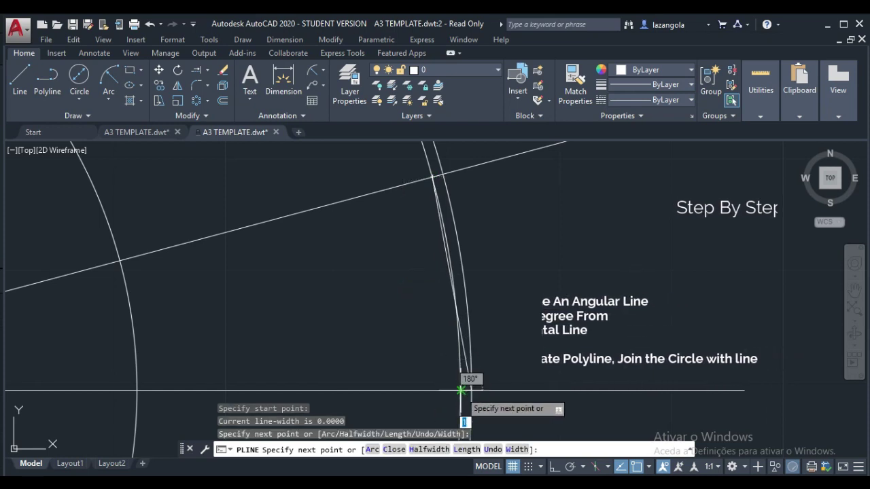
pyautogui.click(461, 391)
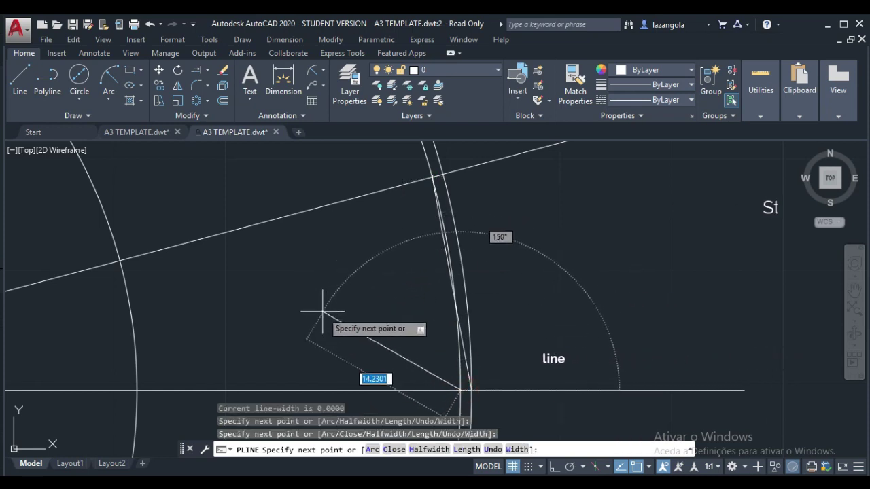
pyautogui.press('Return')
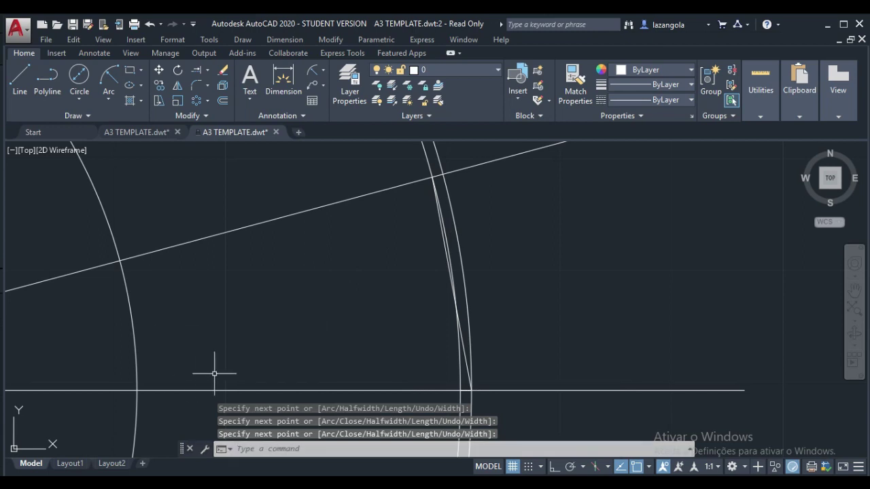
pyautogui.scroll(-2, 250, 356)
pyautogui.scroll(5, 466, 297)
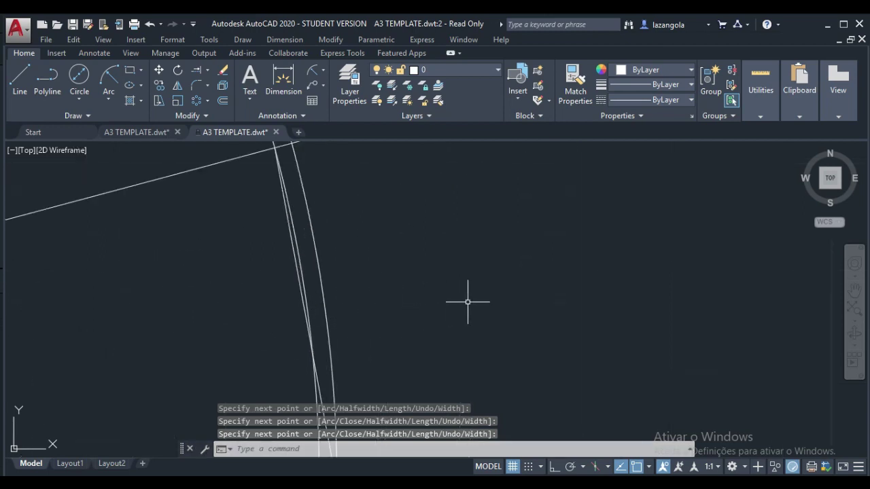
pyautogui.scroll(-4, 421, 285)
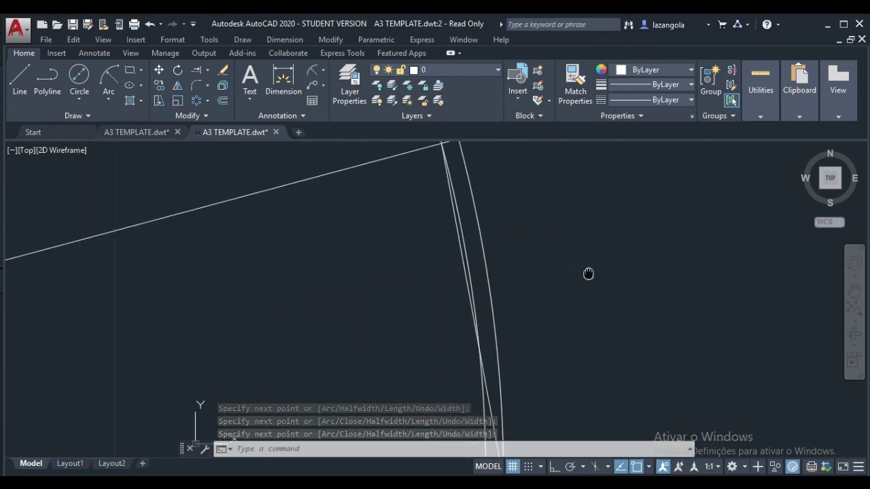
pyautogui.scroll(-2, 652, 278)
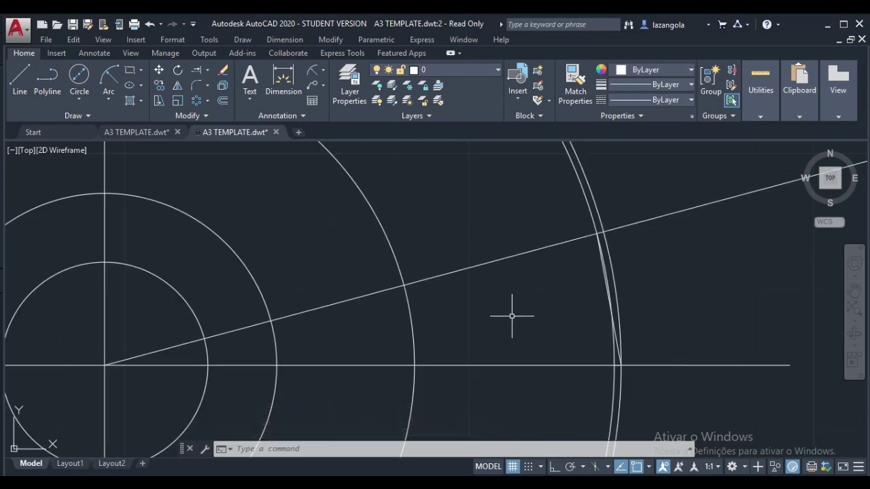
pyautogui.scroll(-1, 511, 316)
pyautogui.scroll(1, 452, 328)
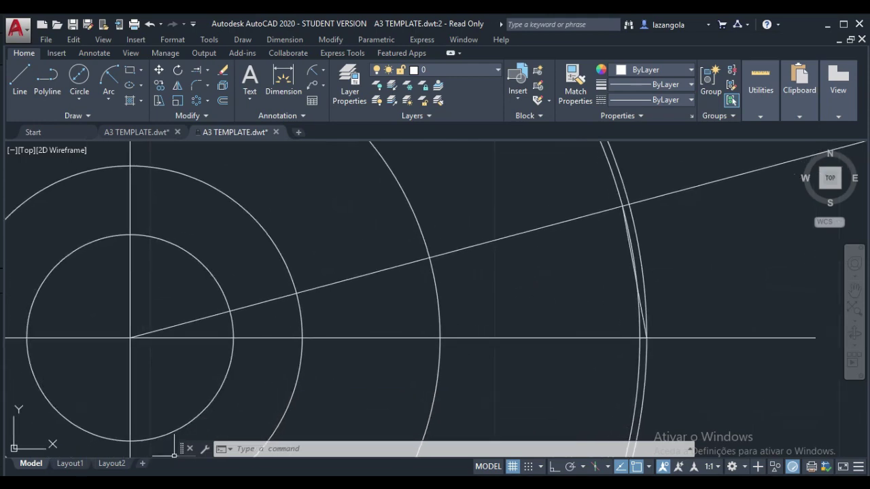
pyautogui.scroll(-6, 632, 265)
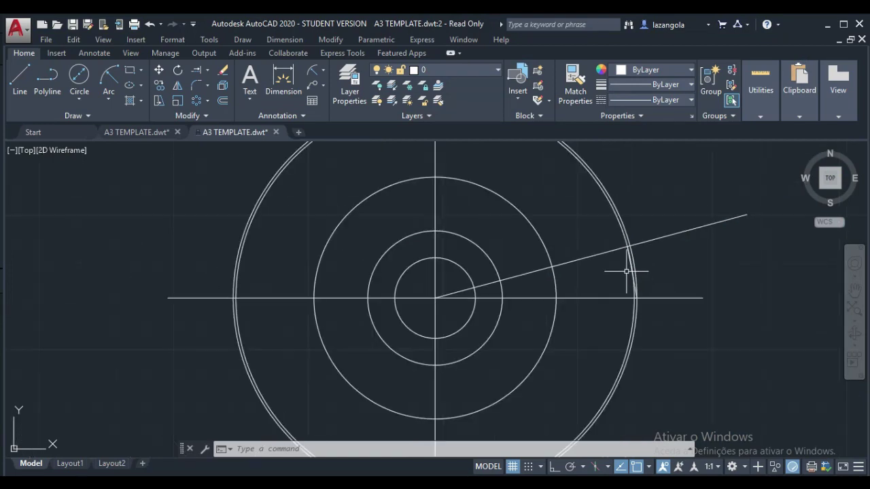
# Create a polar array of the tooth polyline around the circles' common center.
pyautogui.scroll(5, 622, 269)
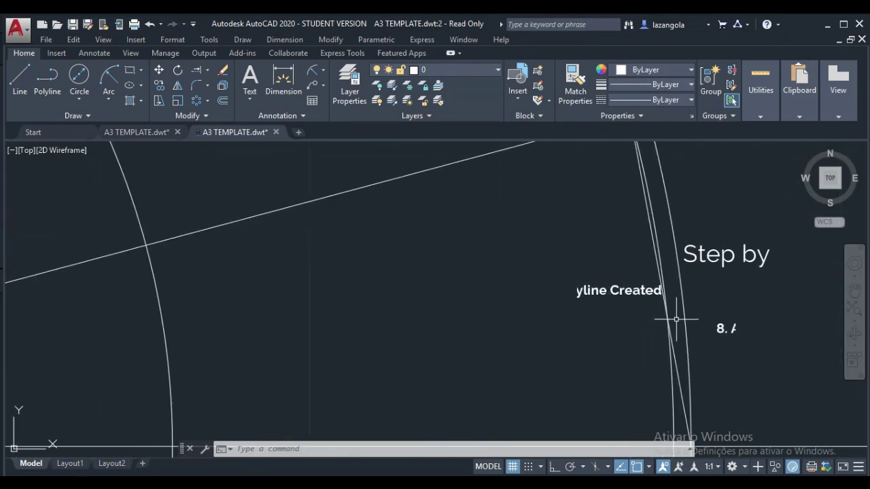
pyautogui.click(684, 395)
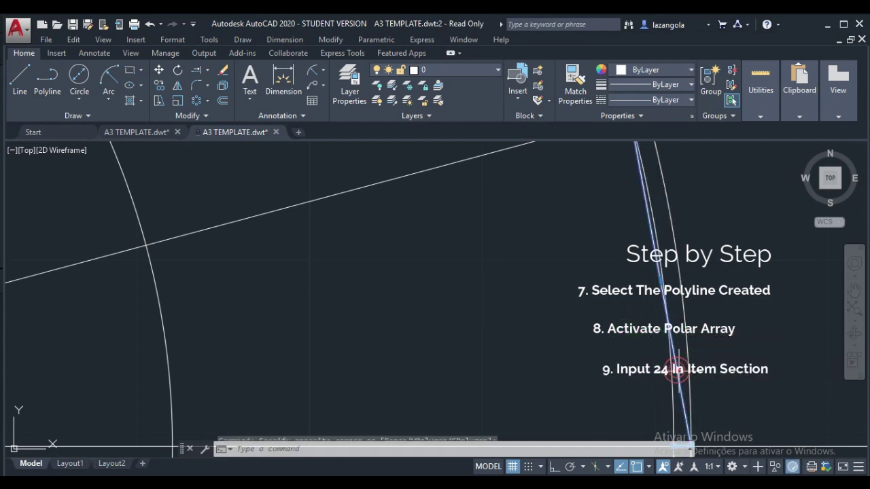
pyautogui.click(655, 380)
pyautogui.scroll(-5, 558, 278)
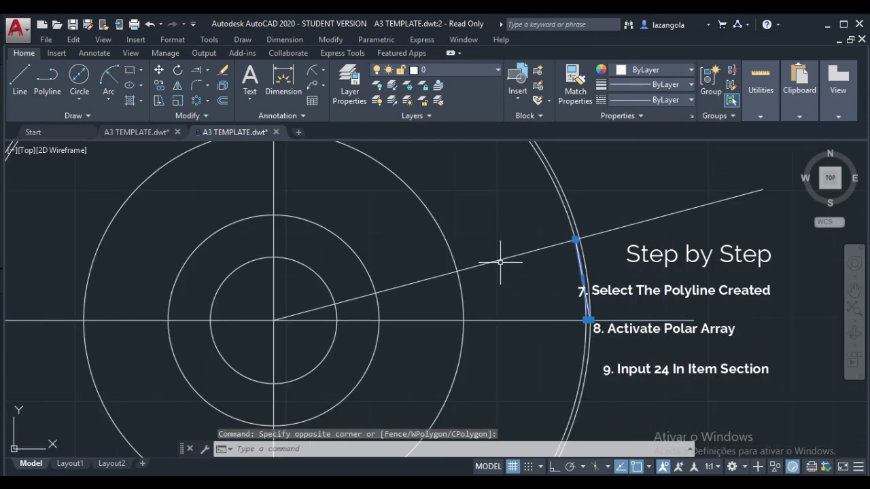
pyautogui.click(197, 101)
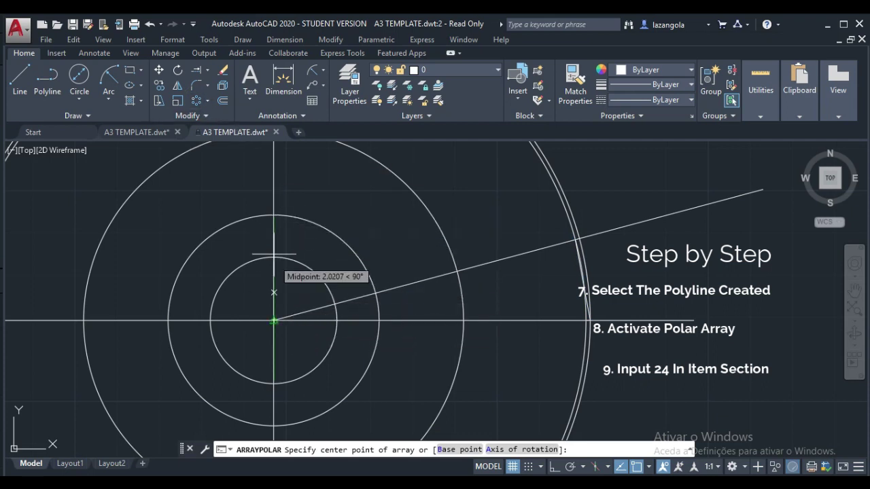
pyautogui.click(273, 320)
# Set the polar array to 24 items over 360 degrees and finish the array.
pyautogui.scroll(-3, 394, 272)
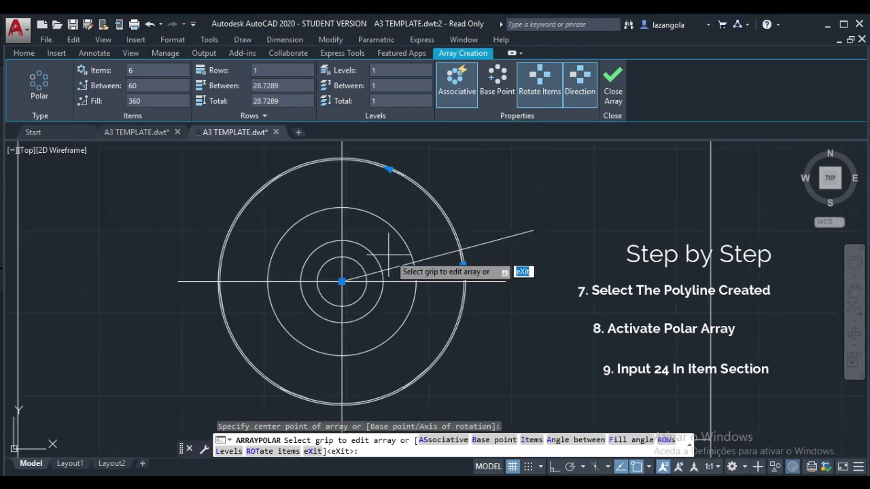
pyautogui.scroll(3, 427, 244)
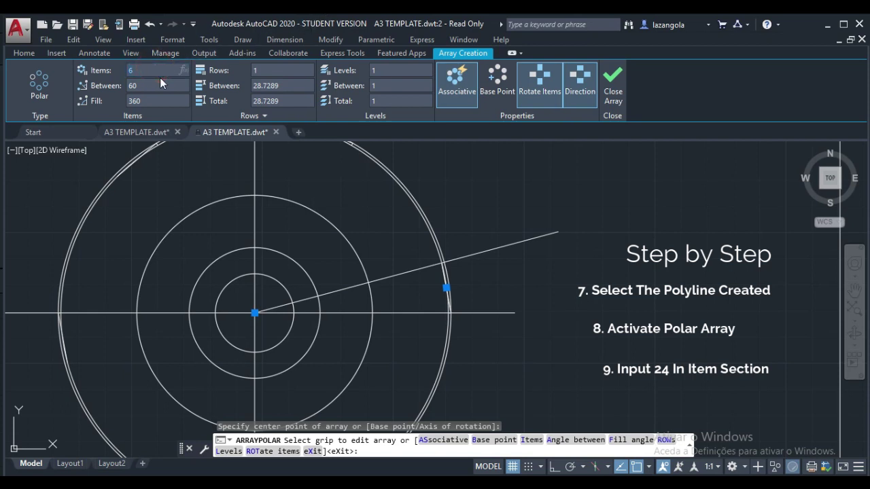
pyautogui.press('Return')
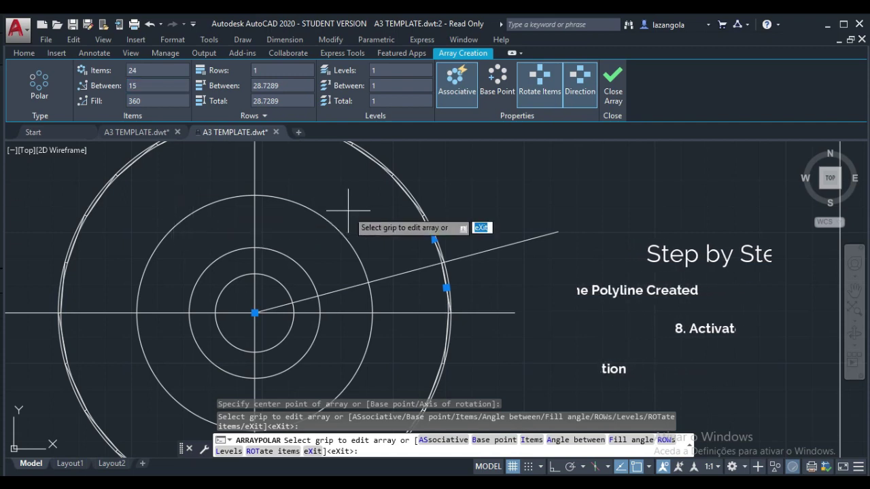
pyautogui.click(30, 53)
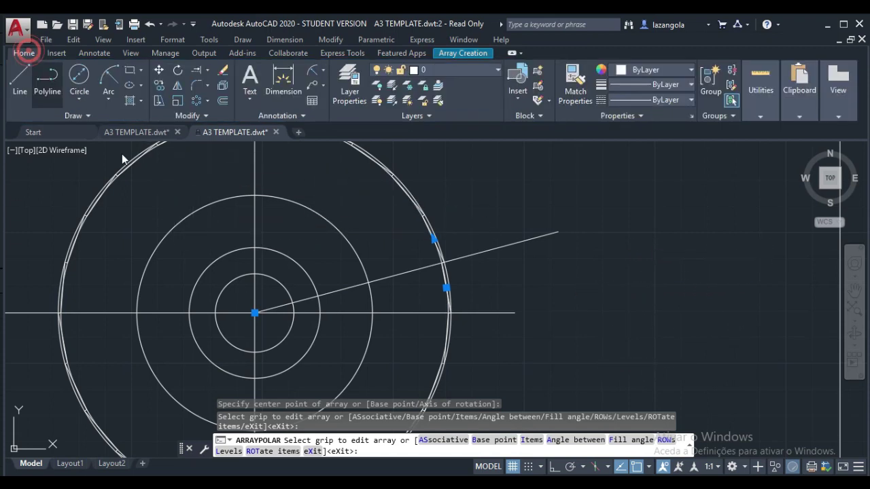
pyautogui.scroll(-4, 388, 265)
pyautogui.scroll(4, 388, 264)
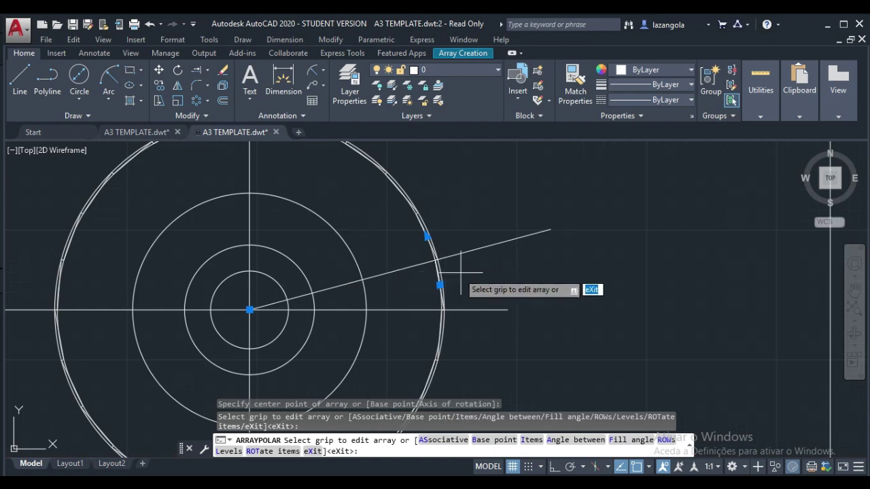
pyautogui.scroll(4, 479, 261)
pyautogui.moveTo(433, 299); pyautogui.dragTo(559, 242, button='middle')
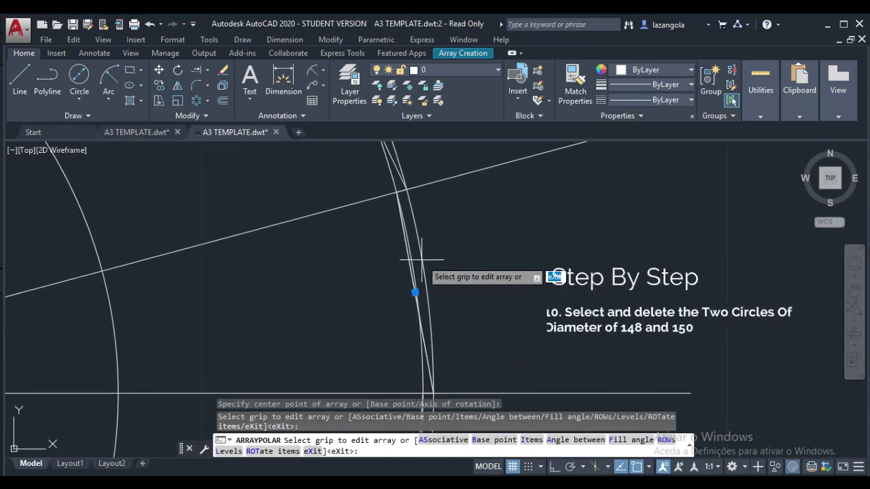
pyautogui.scroll(-2, 476, 229)
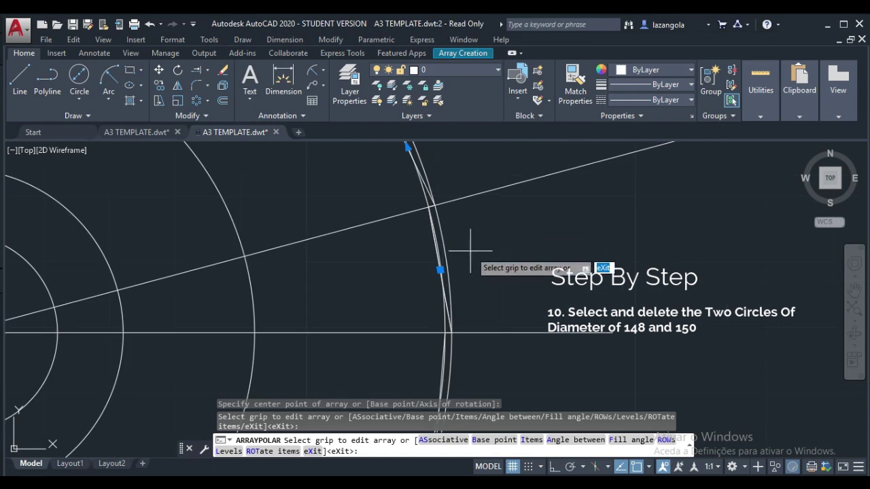
pyautogui.press('Escape')
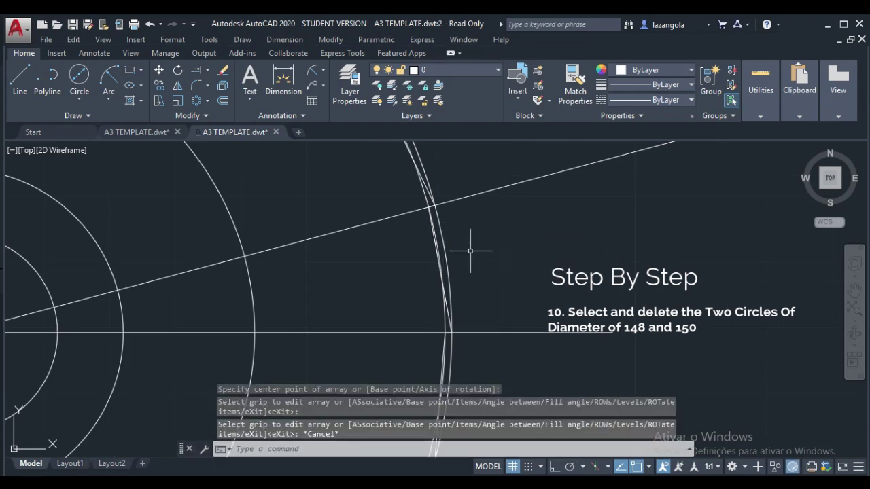
# Delete the two construction circles of diameter 148 and 150 at the toothed edge.
pyautogui.scroll(3, 472, 255)
pyautogui.moveTo(485, 272)
pyautogui.mouseDown(button='middle')
pyautogui.moveTo(514, 301)
pyautogui.moveTo(651, 199)
pyautogui.moveTo(615, 169)
pyautogui.moveTo(625, 148)
pyautogui.moveTo(632, 180)
pyautogui.mouseUp(button='middle')
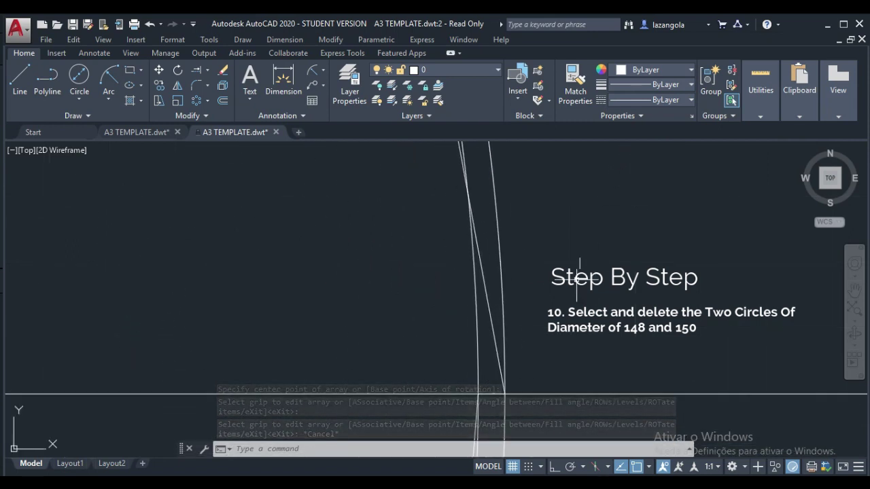
pyautogui.click(504, 289)
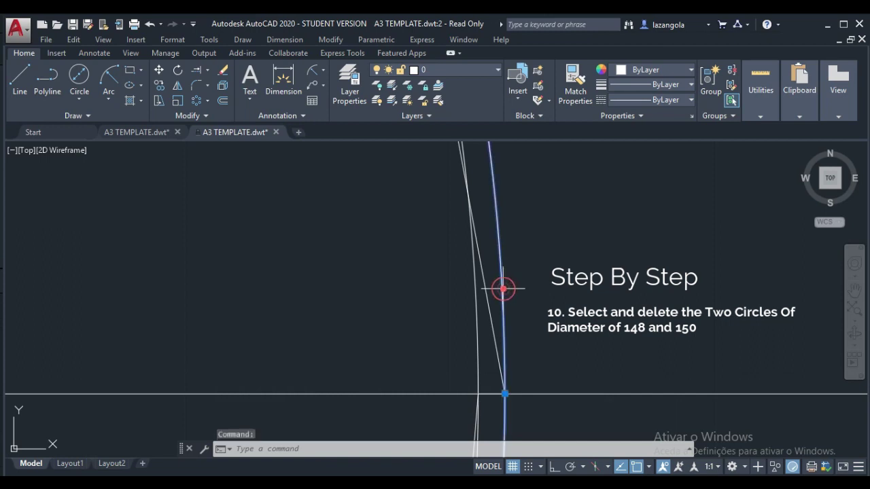
pyautogui.click(474, 299)
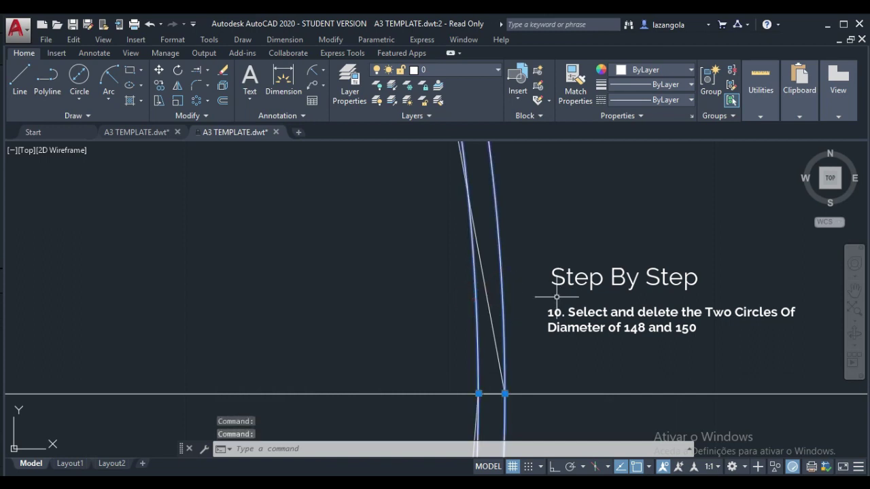
pyautogui.press('Delete')
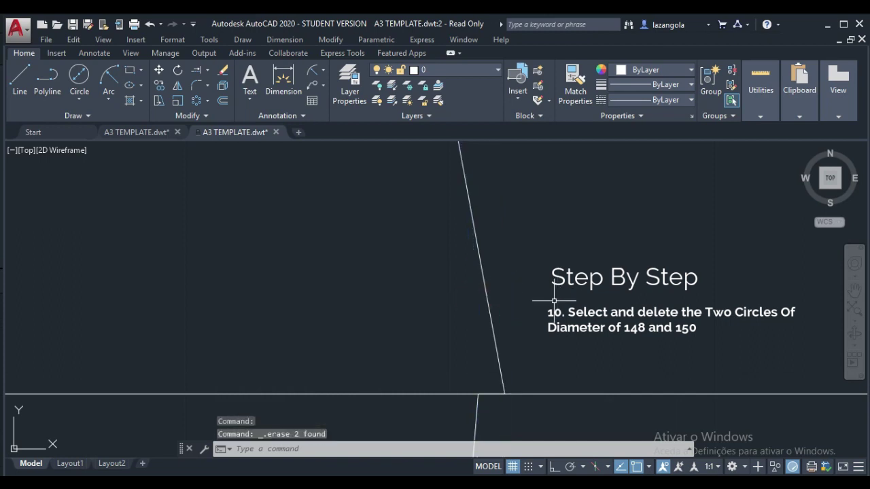
# Draw a circle of diameter 13 centered where the vertical centerline crosses the lower part of the 90 diameter circle.
pyautogui.scroll(-8, 554, 300)
pyautogui.scroll(4, 569, 333)
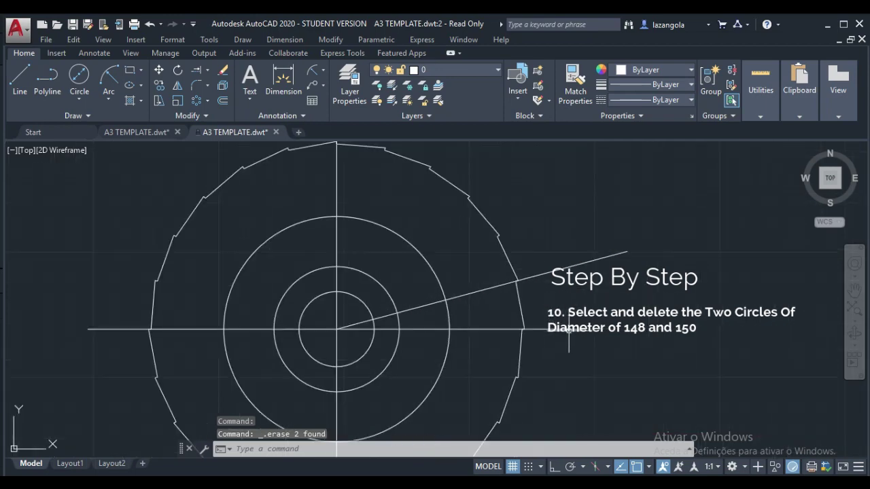
pyautogui.scroll(-2, 571, 333)
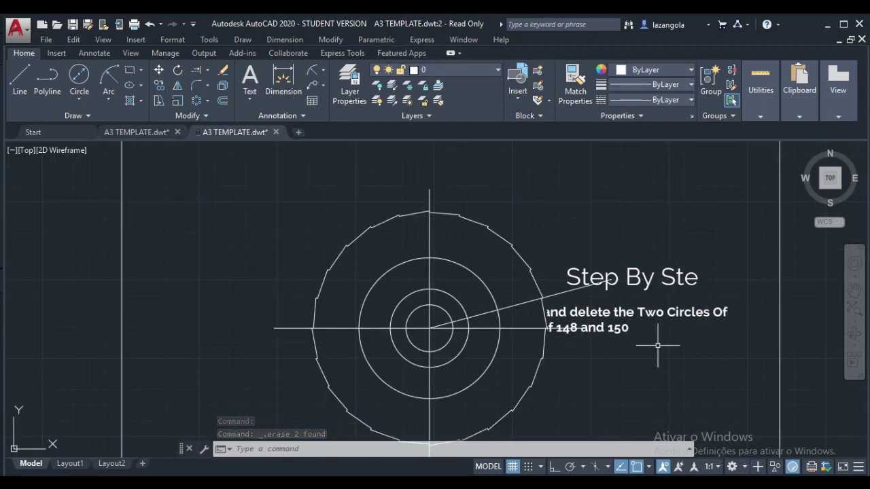
pyautogui.moveTo(602, 376)
pyautogui.mouseDown(button='middle')
pyautogui.moveTo(627, 377)
pyautogui.moveTo(666, 325)
pyautogui.mouseUp(button='middle')
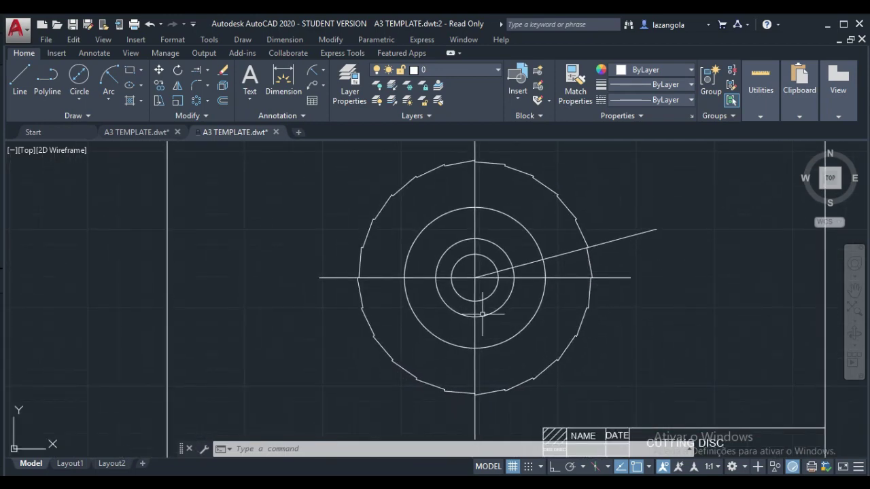
pyautogui.click(79, 81)
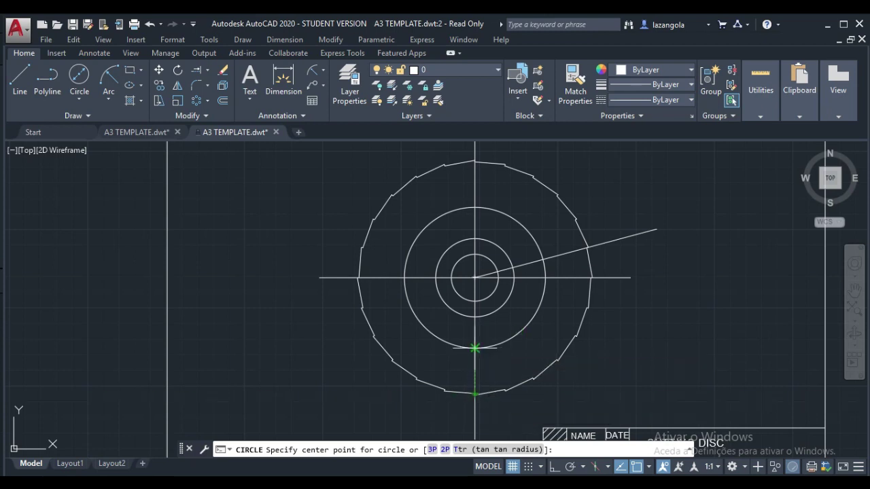
pyautogui.scroll(2, 474, 348)
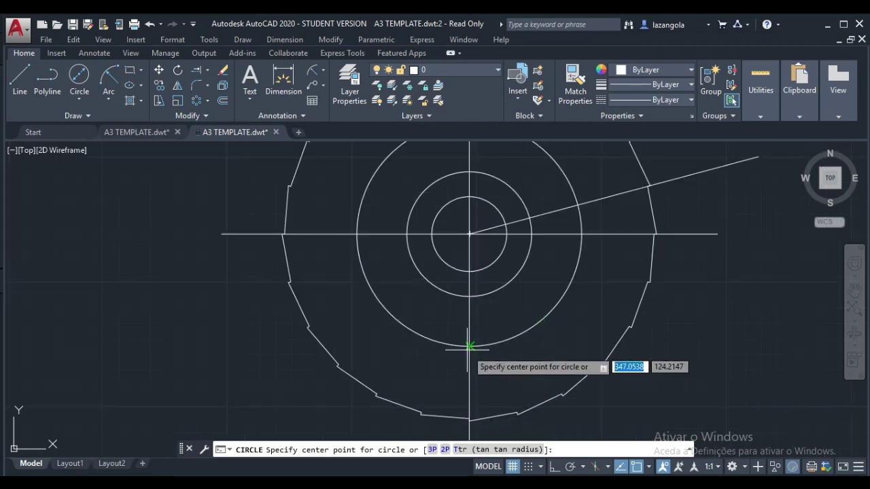
pyautogui.click(469, 346)
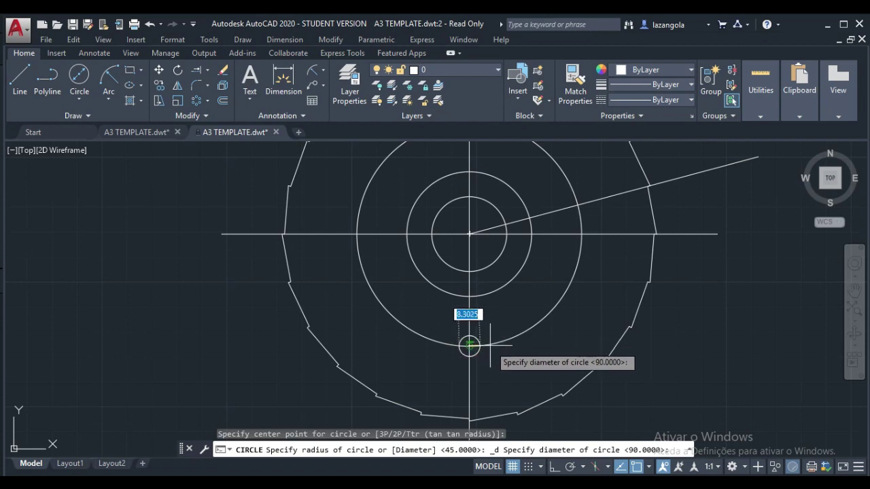
pyautogui.write('13')
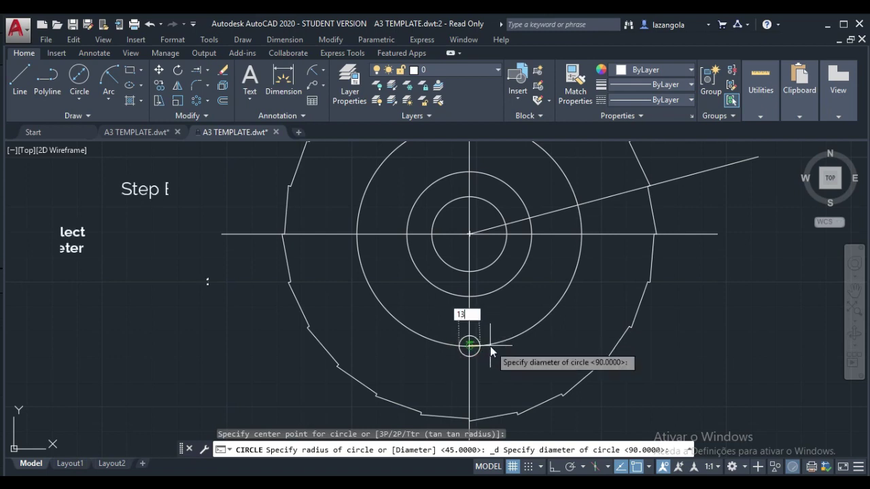
pyautogui.press('Return')
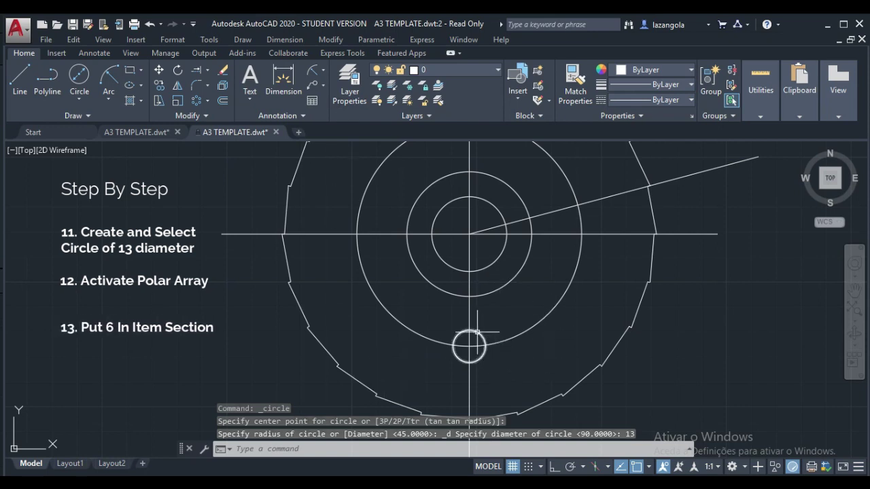
# Create a polar array of the 13 diameter circle around the disc's center, with 6 items over 360 degrees.
pyautogui.click(477, 332)
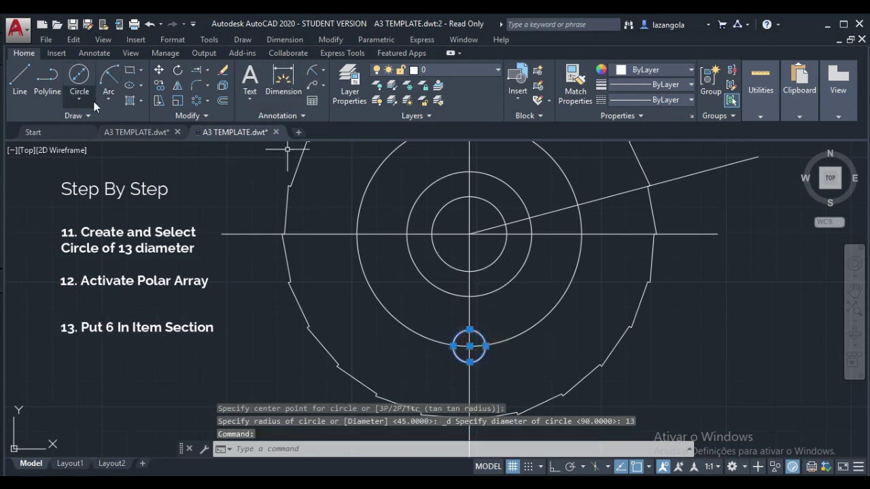
pyautogui.click(195, 100)
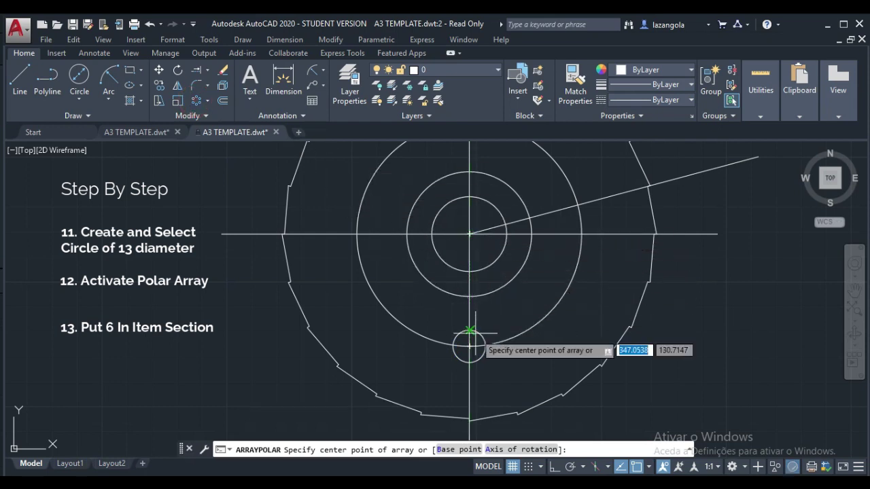
pyautogui.click(469, 234)
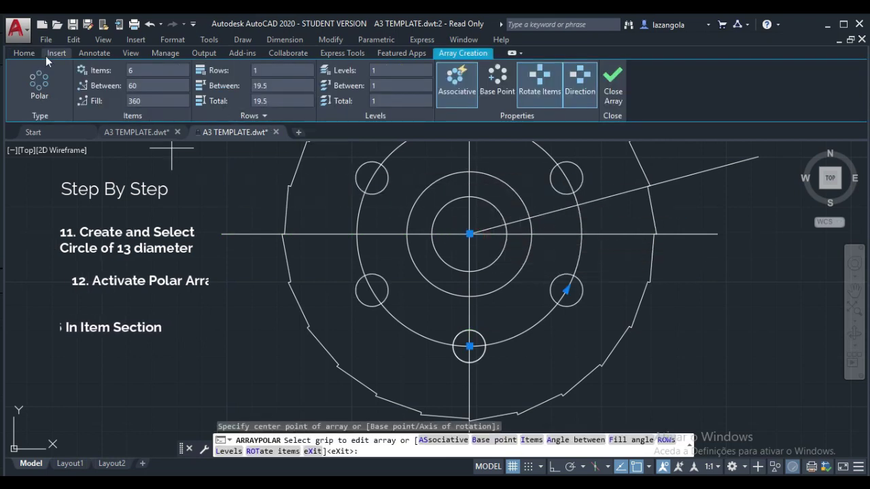
pyautogui.click(24, 53)
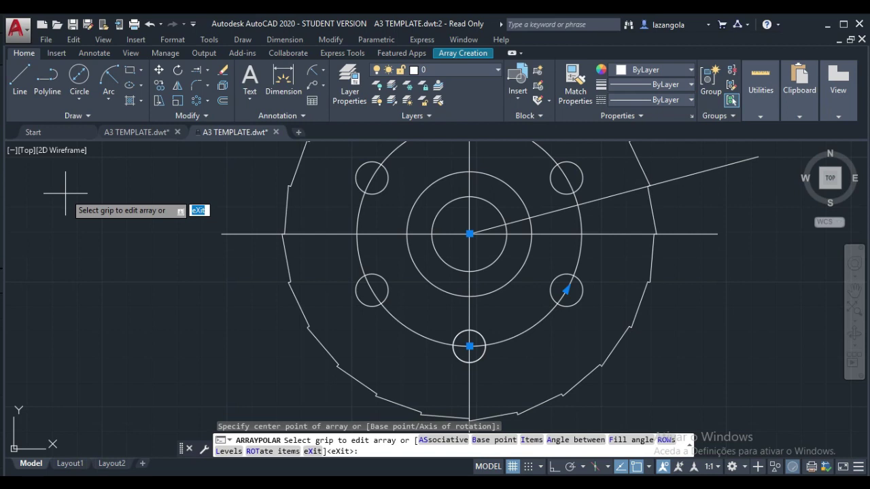
pyautogui.press('Escape')
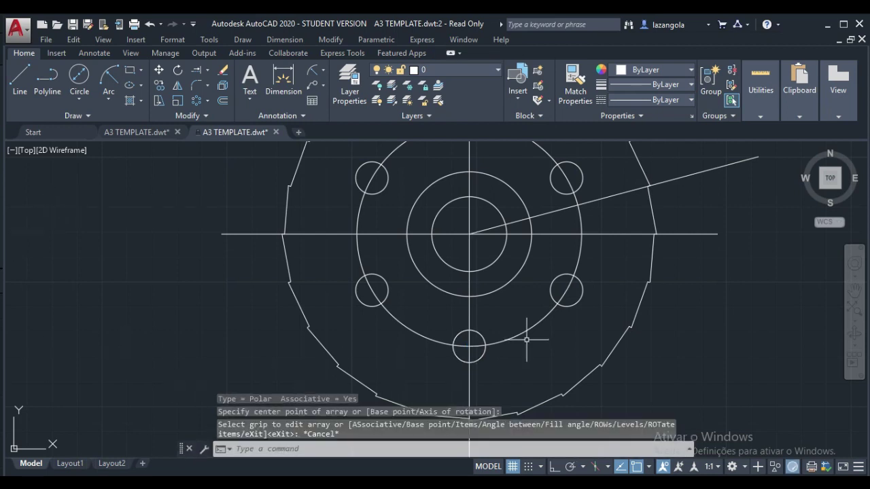
# Trim the 90 diameter circle's arcs and the vertical centerline inside the six 13 diameter holes, using all objects as cutting edges.
pyautogui.scroll(-3, 526, 339)
pyautogui.scroll(2, 558, 325)
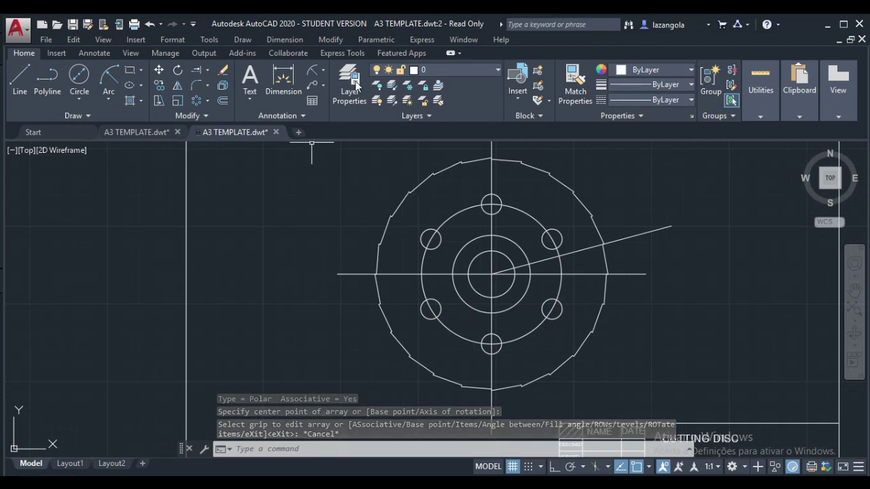
pyautogui.click(199, 70)
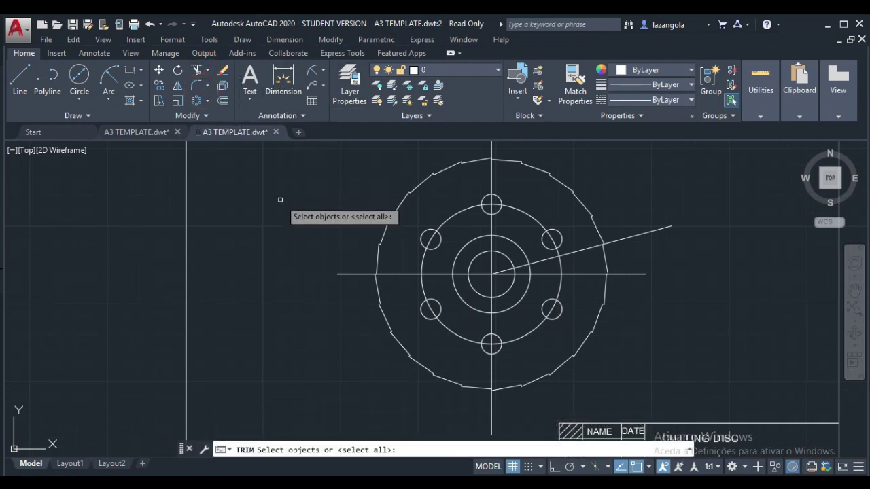
pyautogui.press('Return')
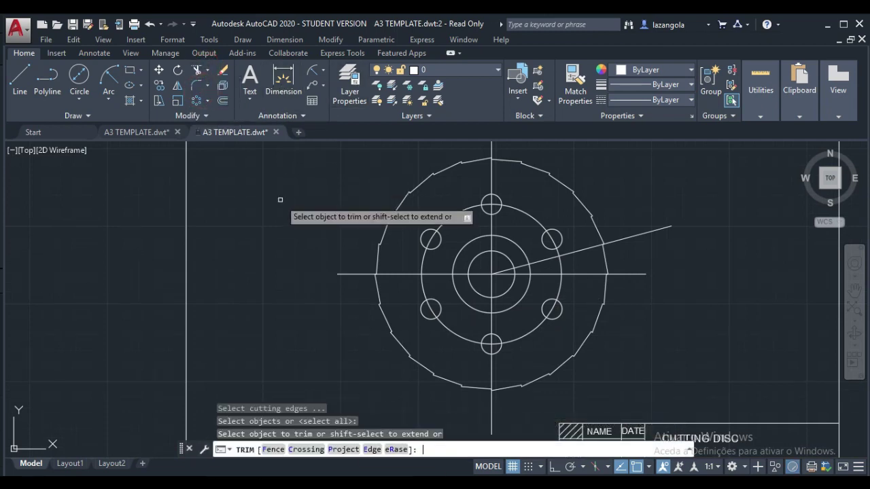
pyautogui.click(429, 242)
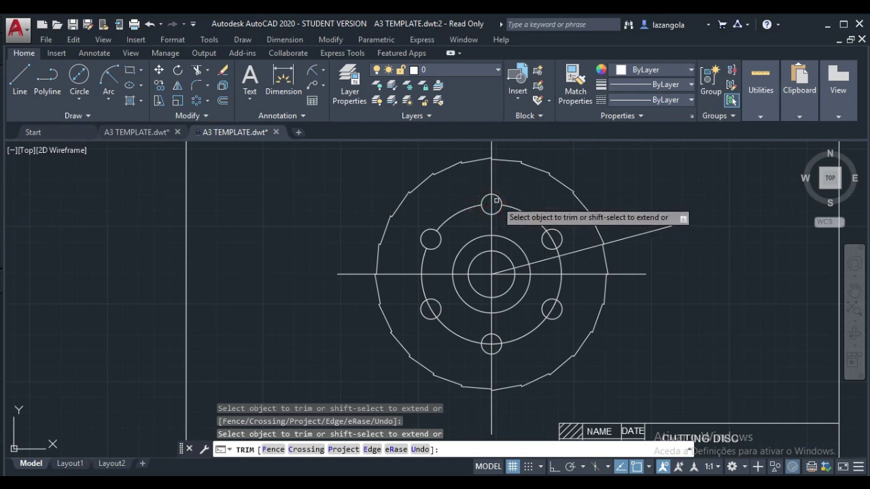
pyautogui.click(551, 238)
pyautogui.click(551, 307)
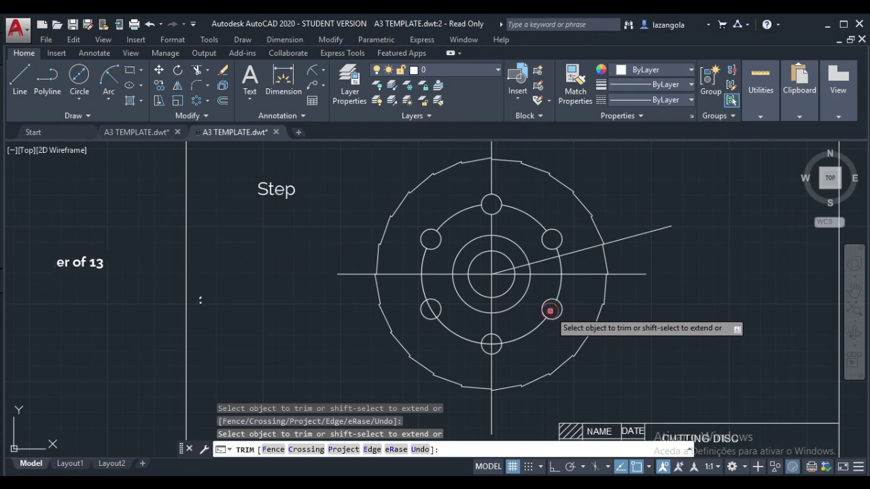
pyautogui.click(492, 344)
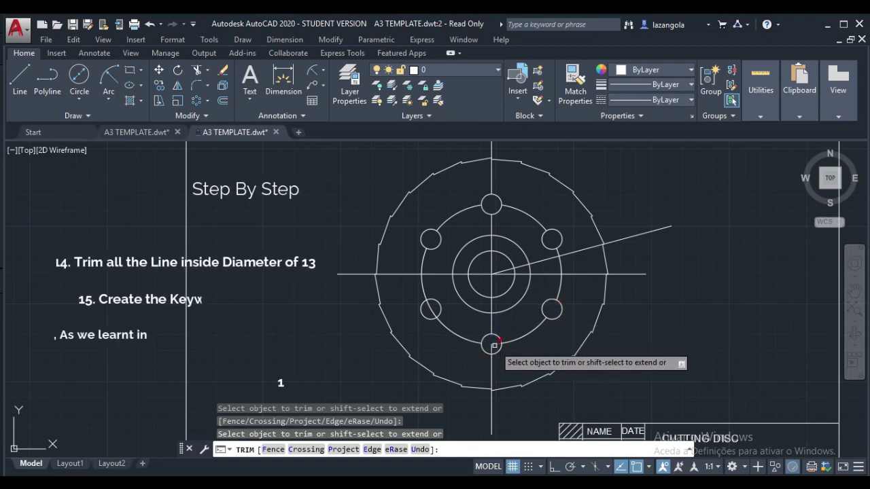
pyautogui.click(491, 347)
pyautogui.click(490, 348)
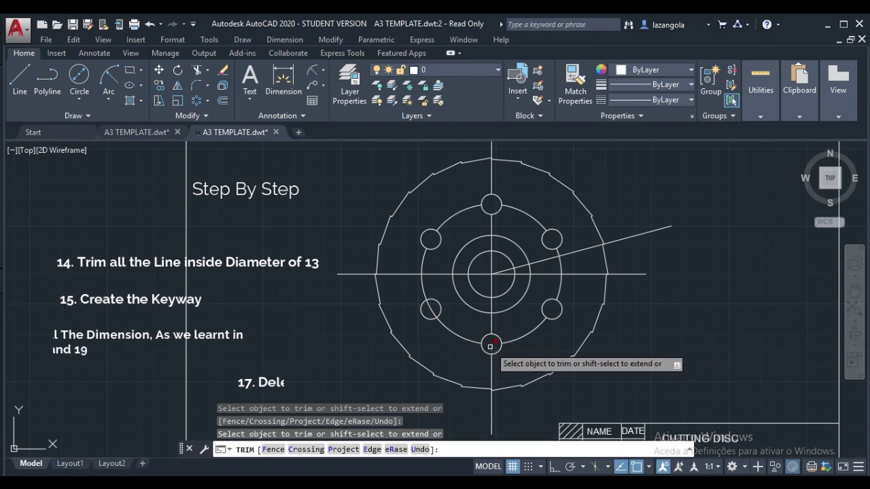
pyautogui.click(430, 310)
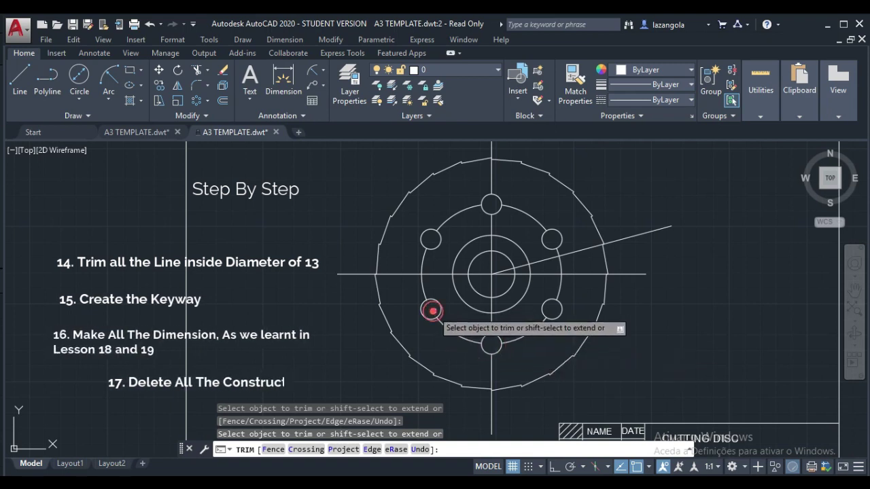
pyautogui.press('Escape')
# Offset the horizontal centerline 18 upward.
pyautogui.write('o')
pyautogui.press('Return')
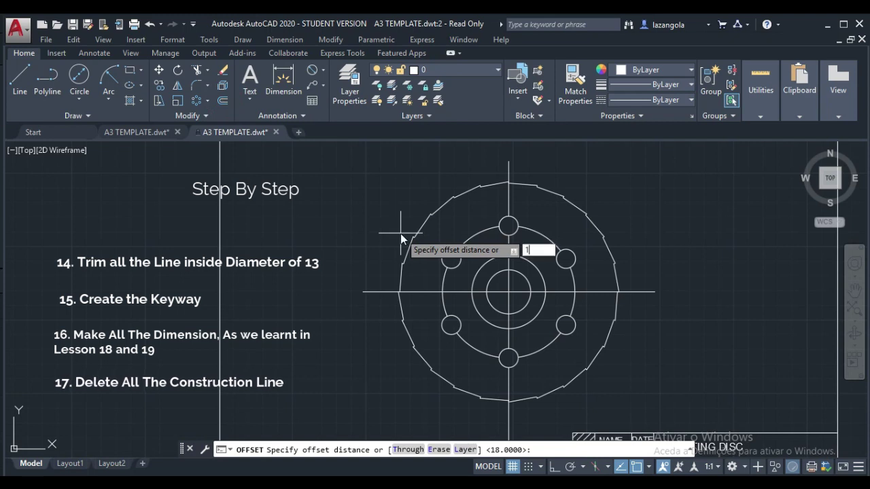
pyautogui.press('Return')
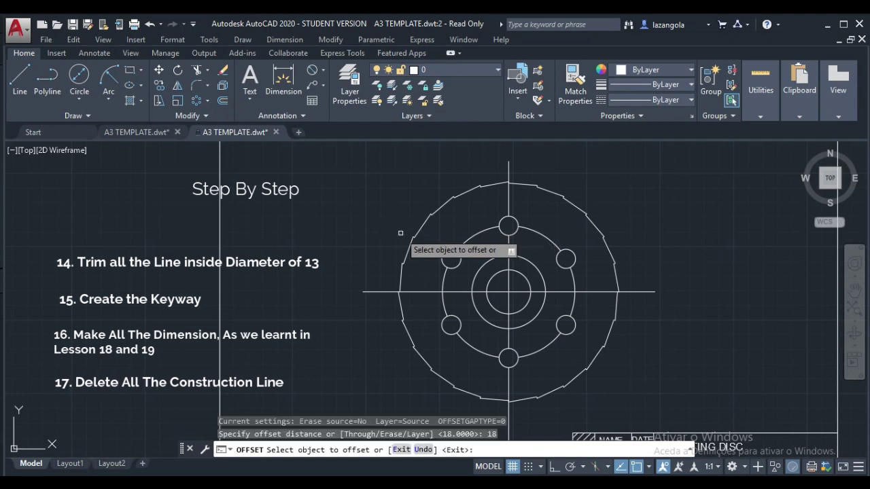
pyautogui.click(564, 291)
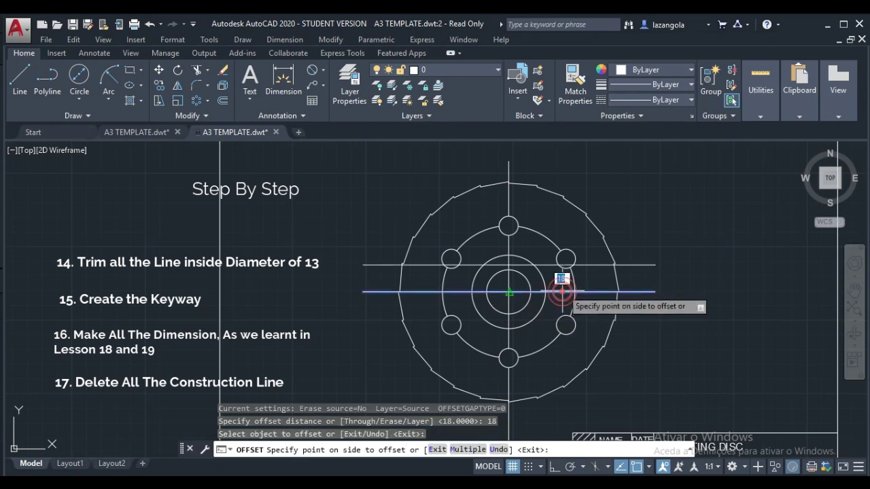
pyautogui.click(538, 258)
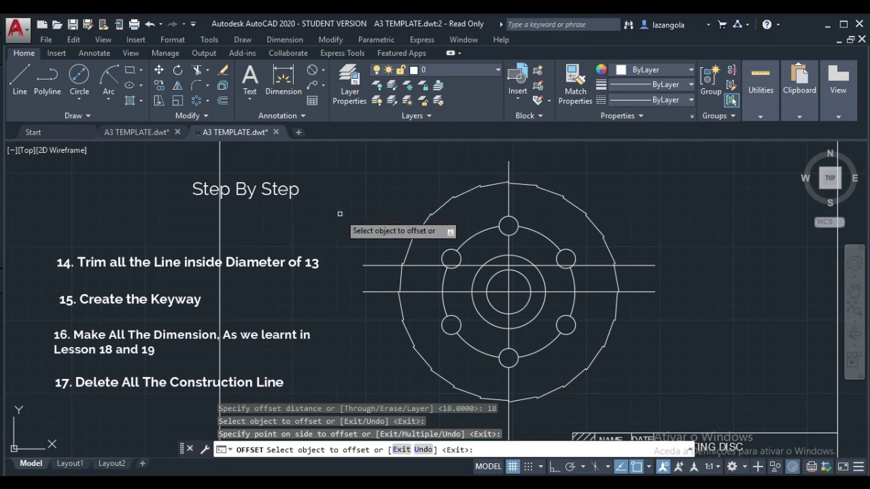
# Offset the vertical centerline segment between the upper and lower holes by 1.5 to its right.
pyautogui.click(509, 248)
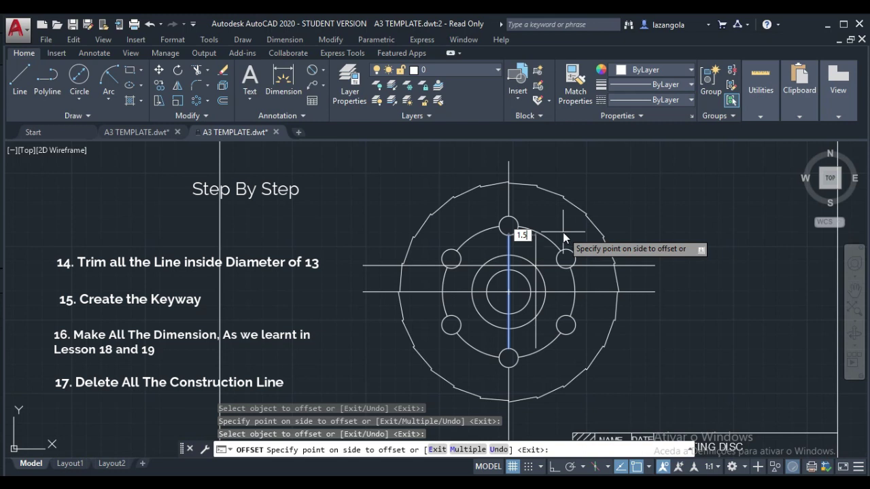
pyautogui.press('Return')
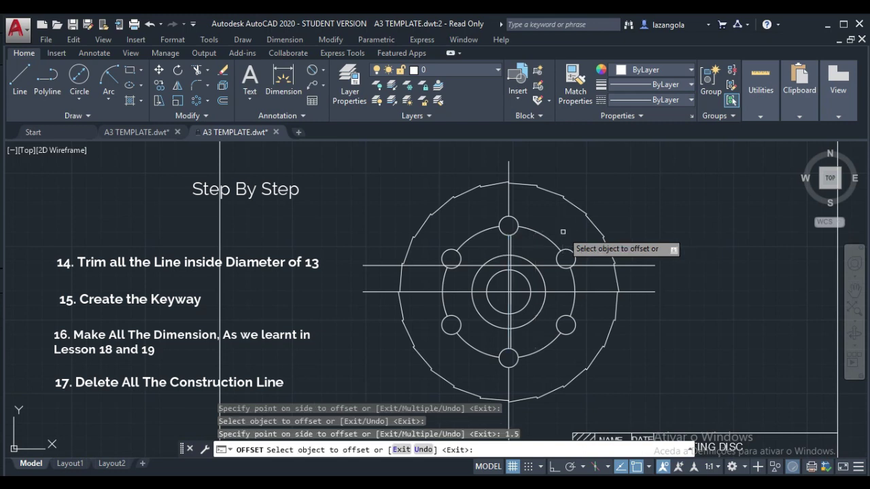
pyautogui.scroll(4, 562, 234)
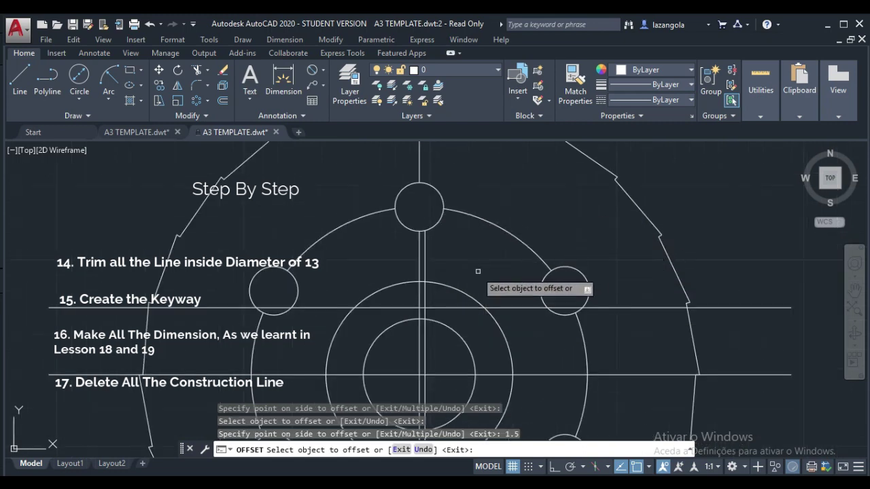